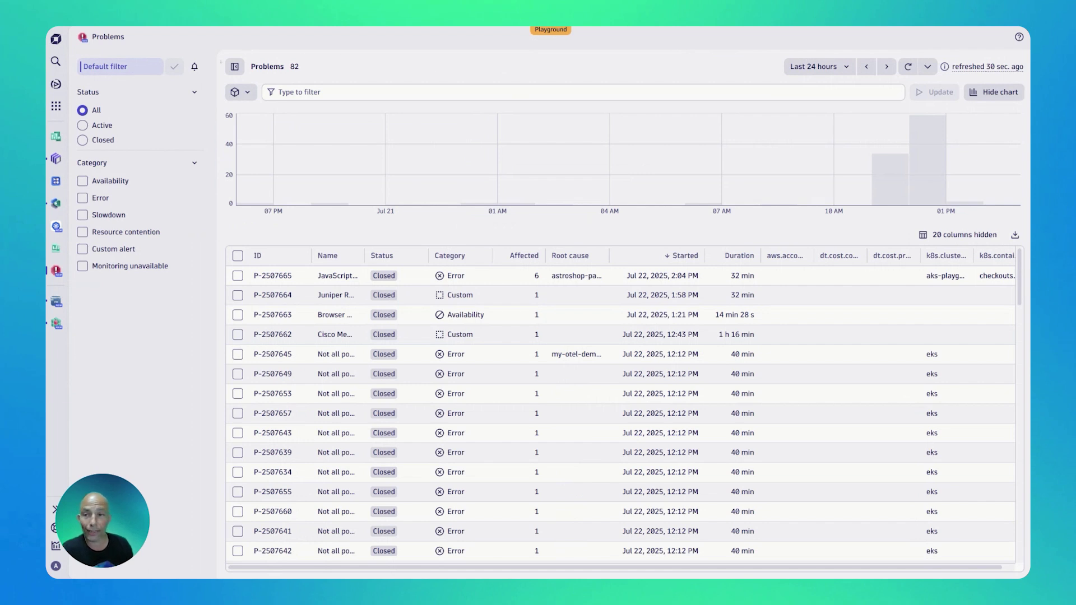
# Step: Look over the segment and timeframe options, leaving both unchanged
pyautogui.click(236, 91)
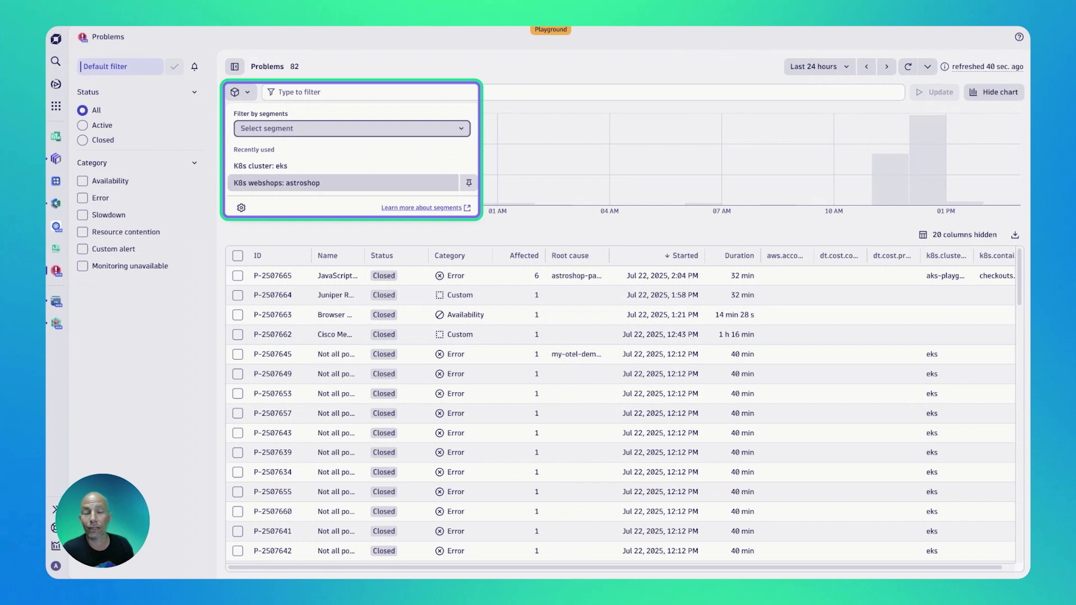
pyautogui.click(560, 64)
pyautogui.click(813, 67)
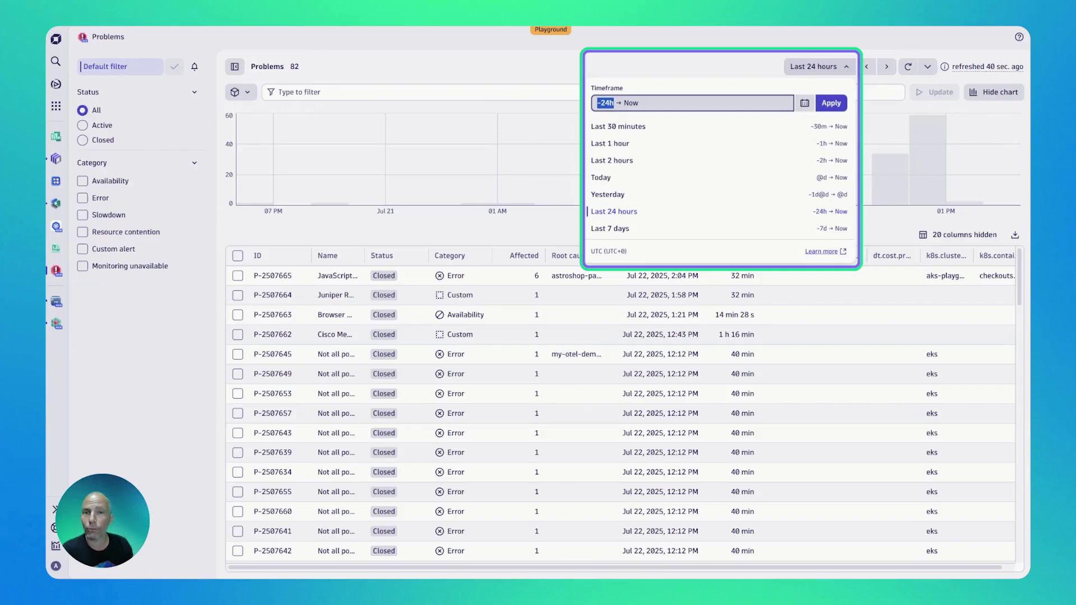
pyautogui.press('Escape')
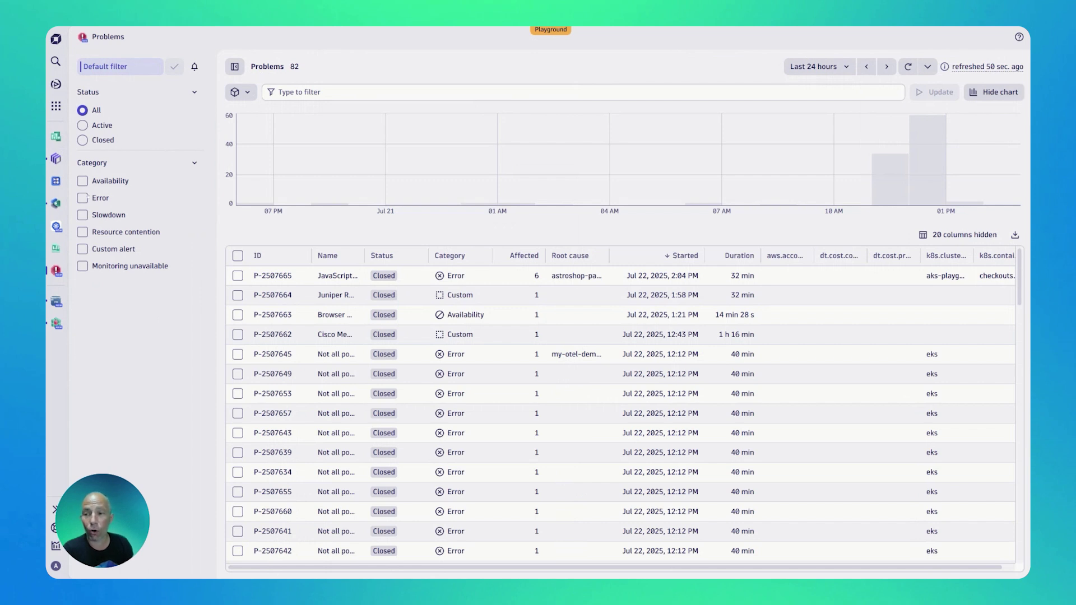
# Step: Include availability and error problems and widen the Name column to show full names
pyautogui.click(82, 181)
pyautogui.click(83, 198)
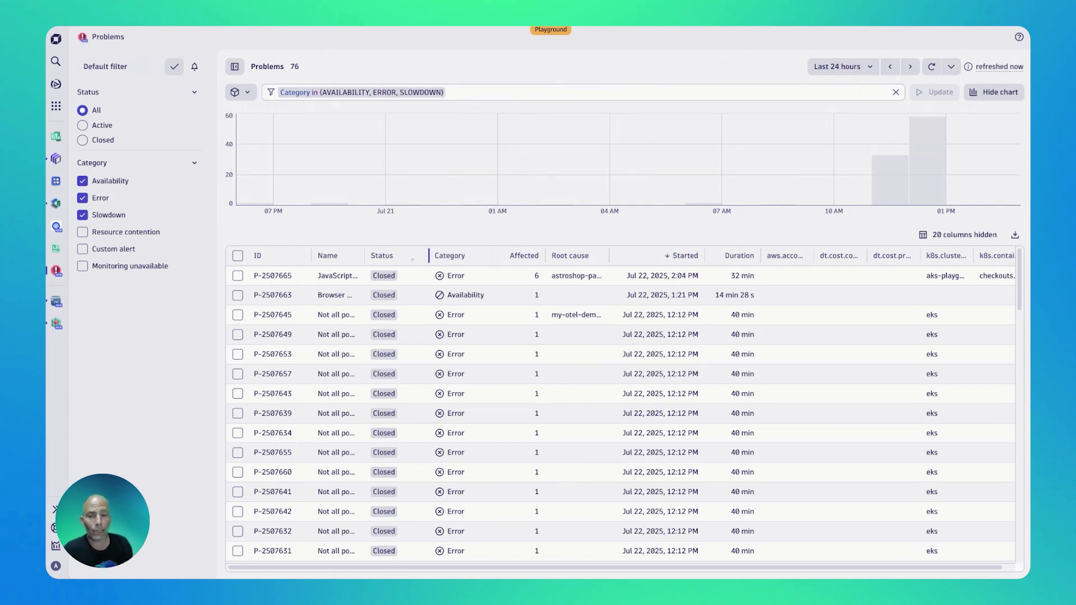
pyautogui.moveTo(366, 257); pyautogui.dragTo(474, 256)
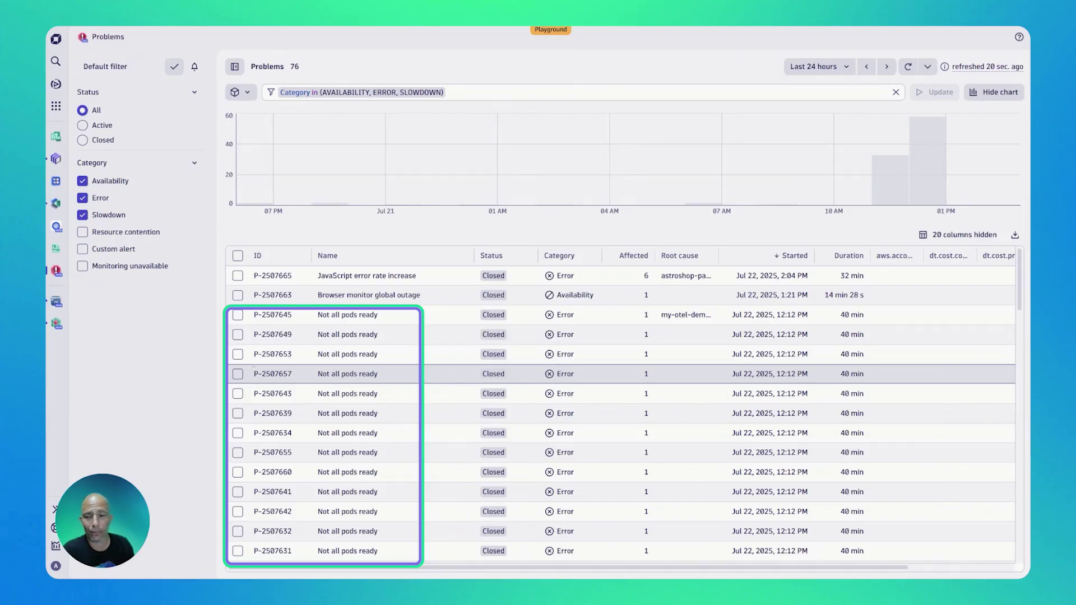
# Step: Select P-2507645, P-2507649 and P-2507653 and ask Davis CoPilot to explain them
pyautogui.click(238, 314)
pyautogui.click(238, 334)
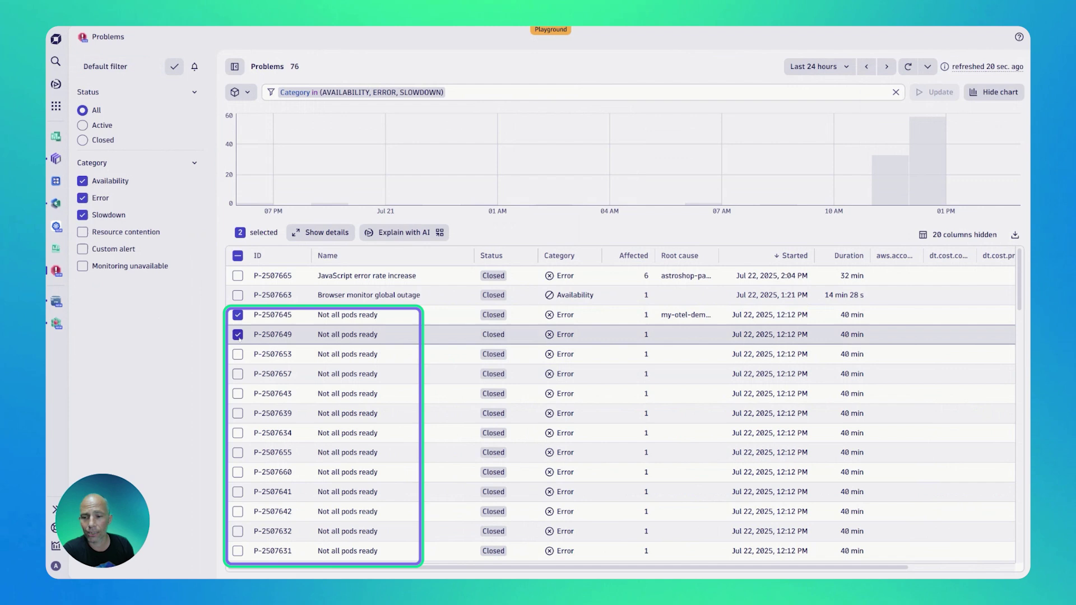
pyautogui.click(238, 354)
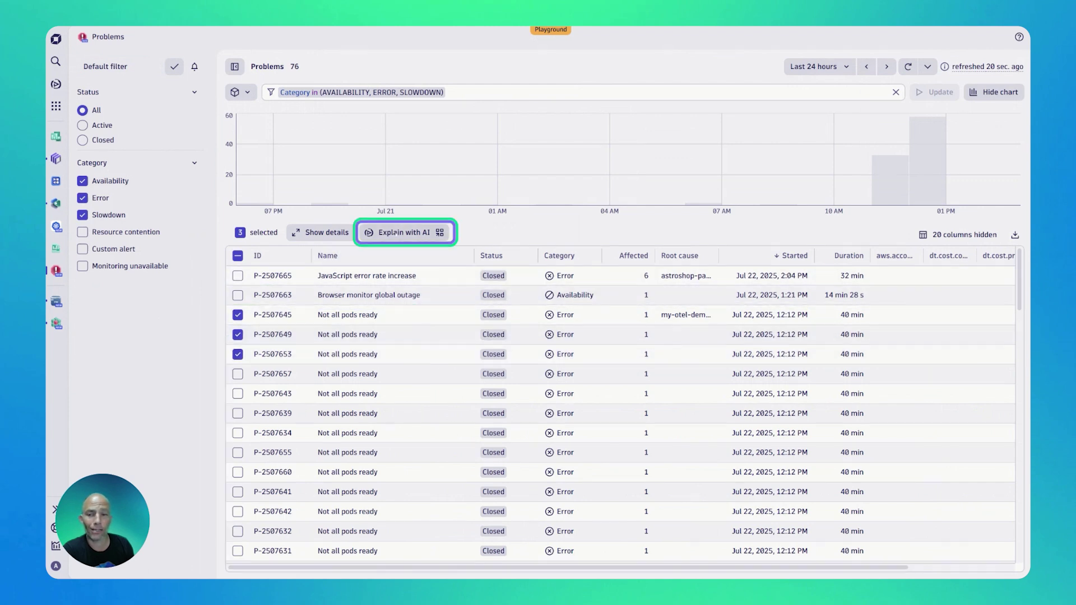
pyautogui.click(395, 233)
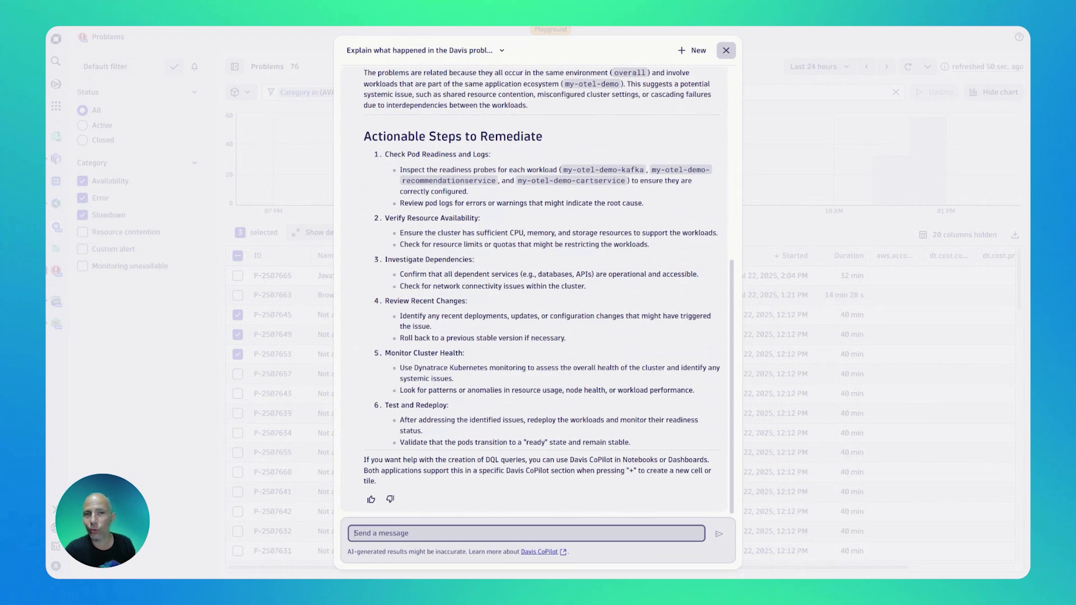
# Step: Close the AI answer, deselect P-2507645, P-2507649 and P-2507653, and review the column settings unchanged
pyautogui.click(725, 49)
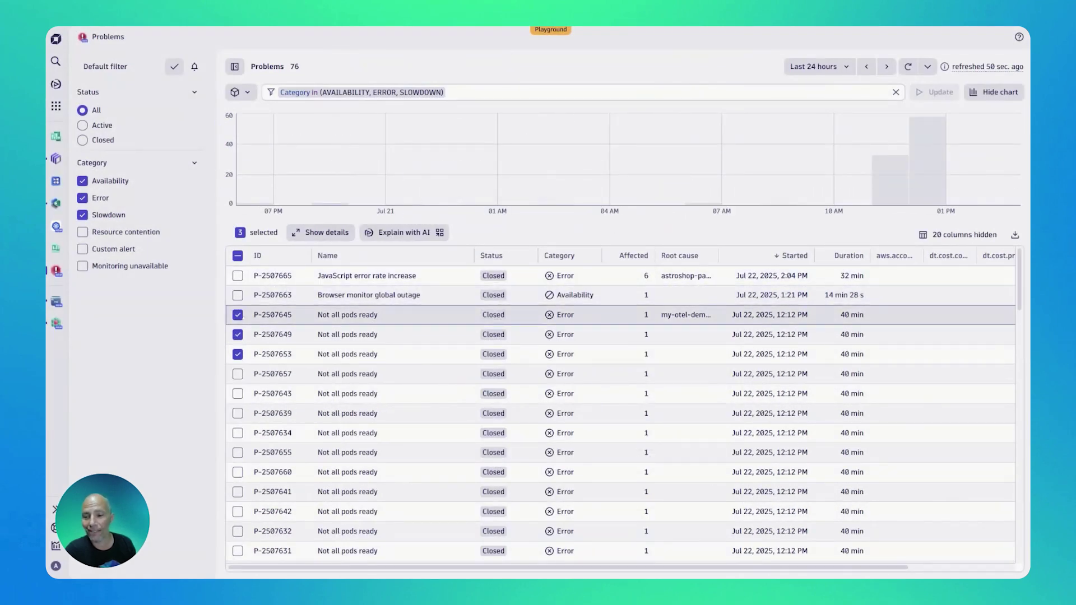
pyautogui.click(238, 315)
pyautogui.click(238, 334)
pyautogui.click(238, 353)
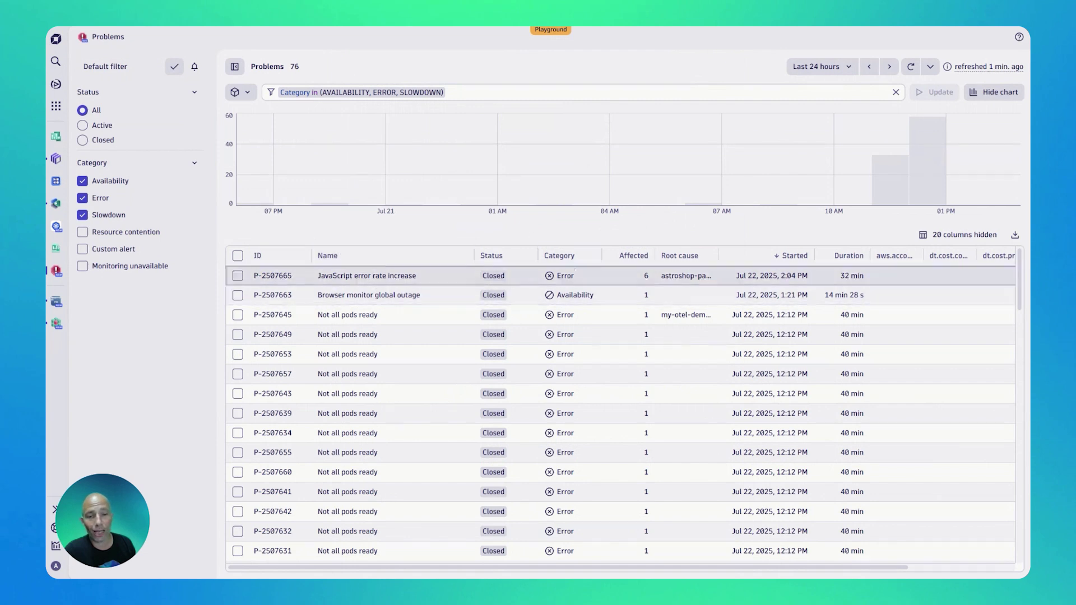
pyautogui.moveTo(894, 256)
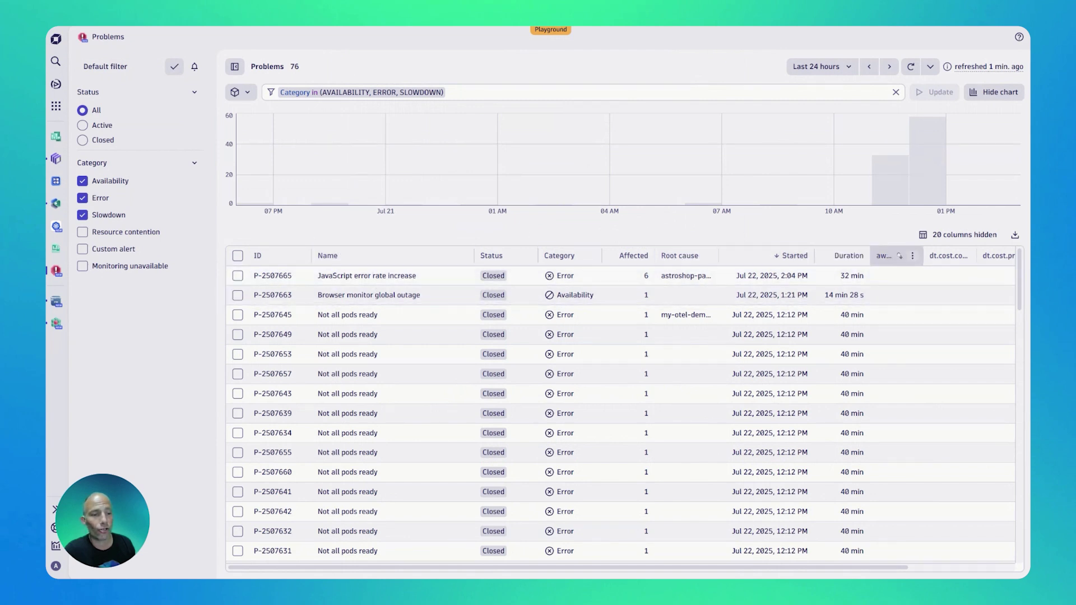
pyautogui.click(964, 234)
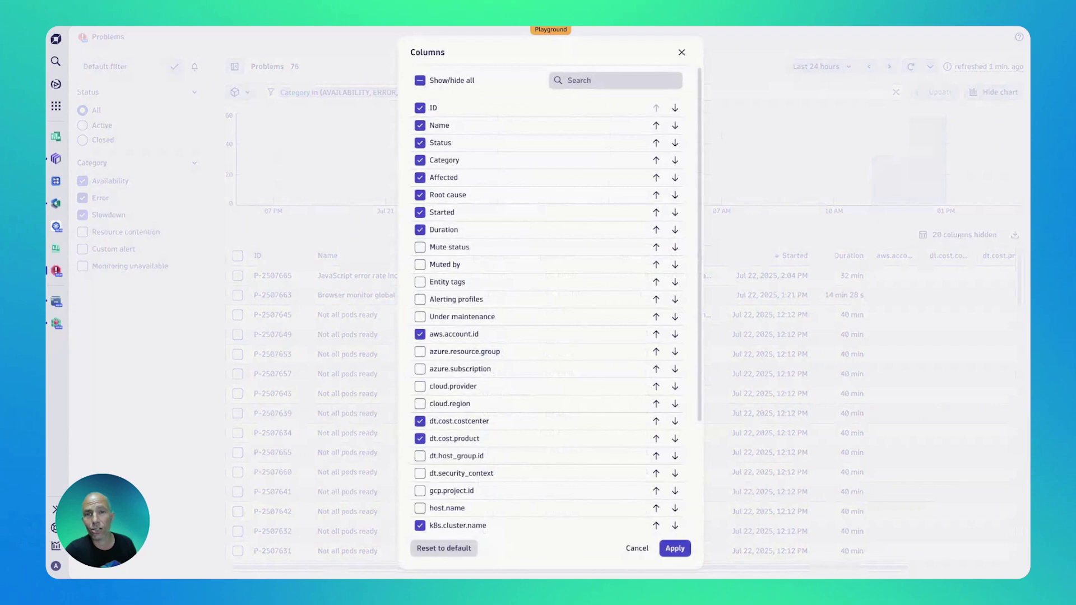
pyautogui.scroll(-1, 549, 303)
pyautogui.scroll(-2, 559, 294)
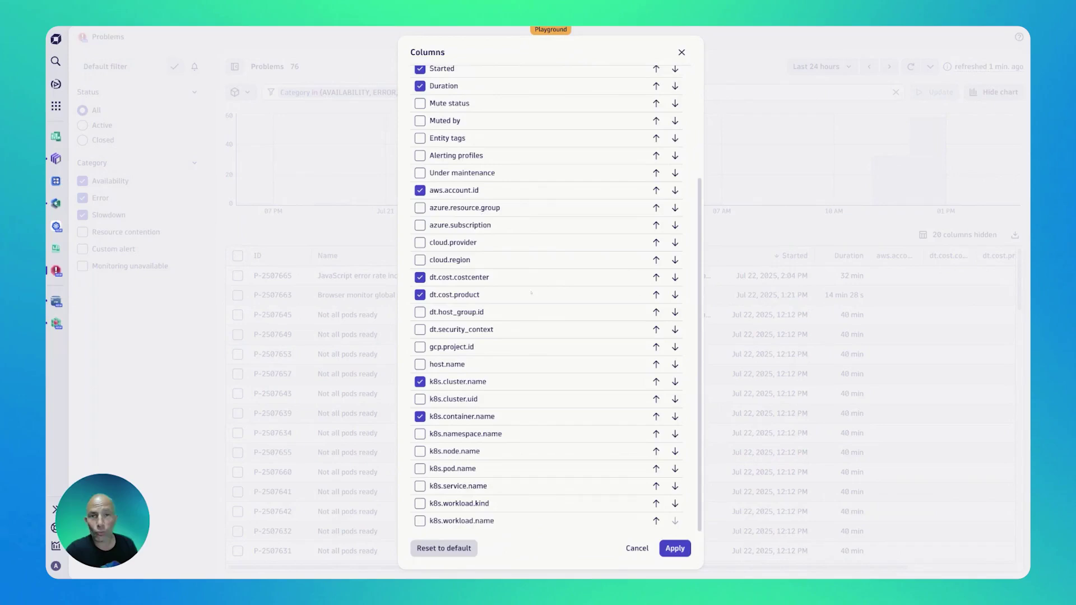
pyautogui.scroll(2, 532, 292)
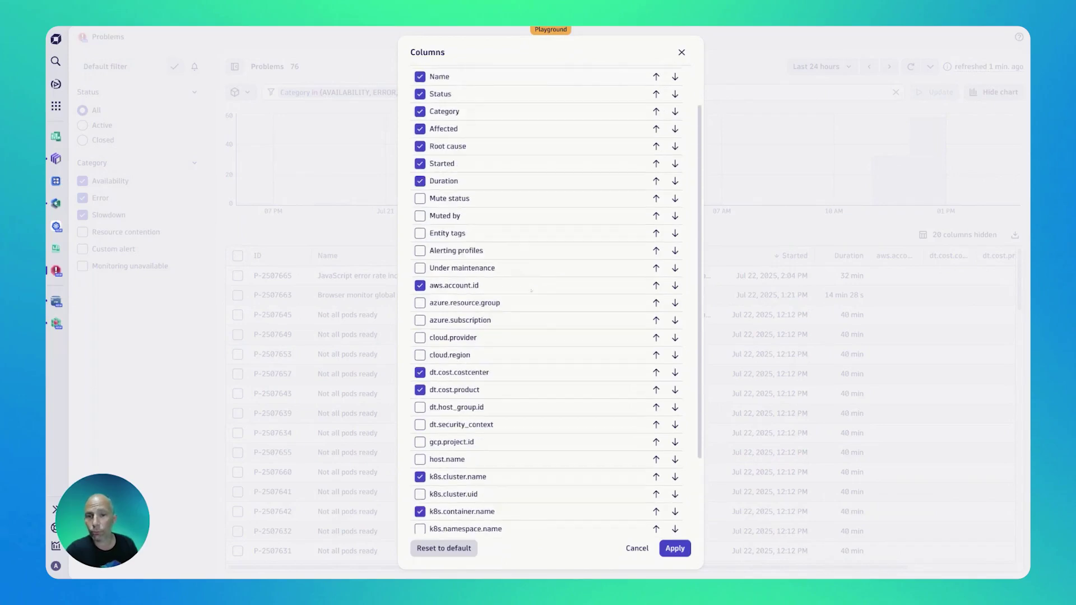
pyautogui.scroll(1, 595, 159)
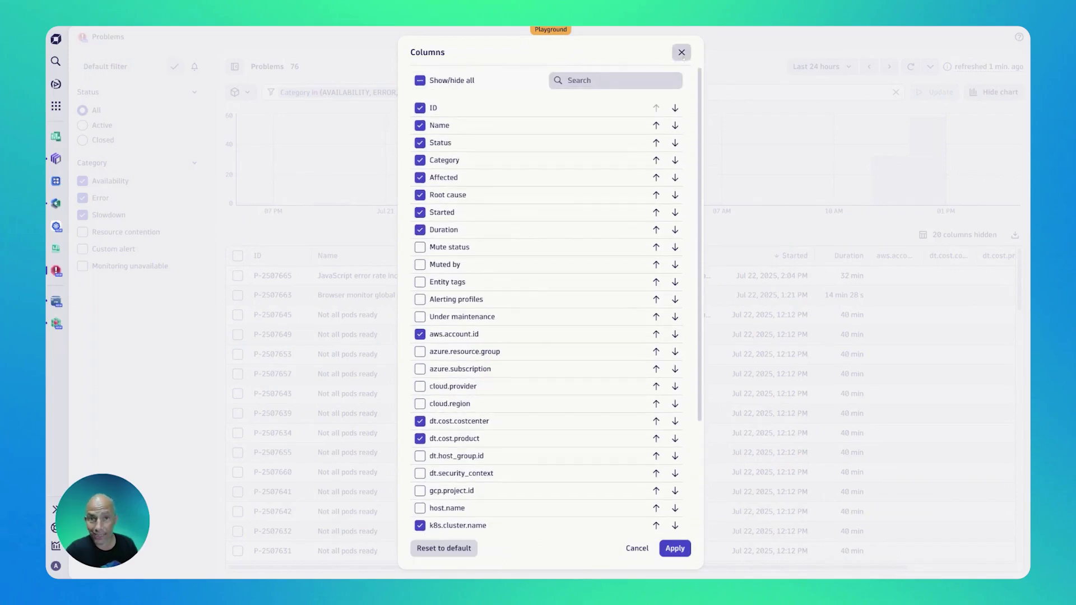
pyautogui.click(682, 52)
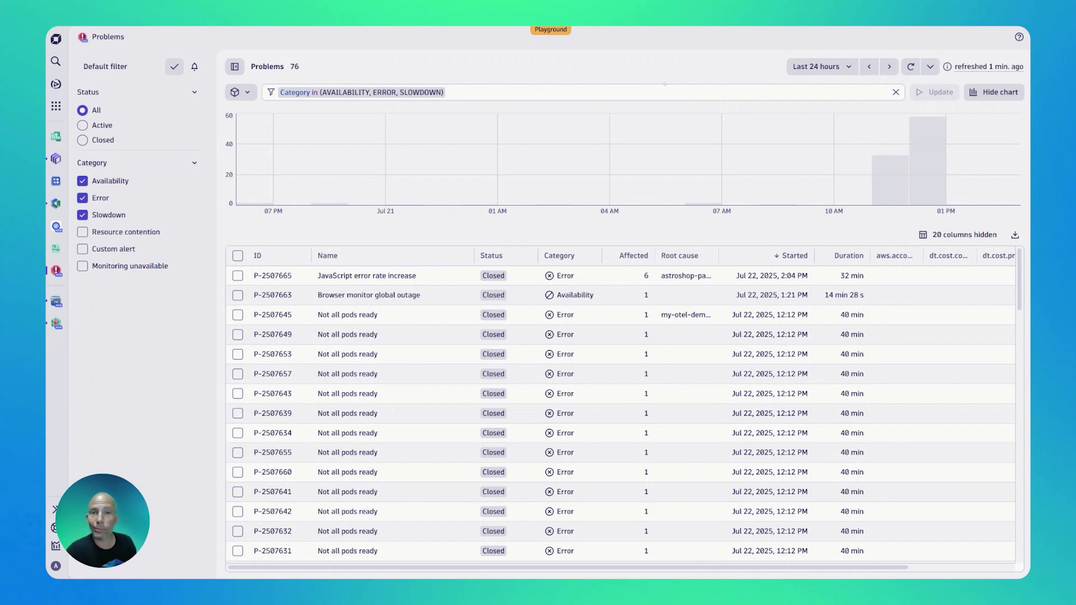
# Step: Add a k8s.namespace.name = astroshop condition to the problem filter
pyautogui.click(504, 93)
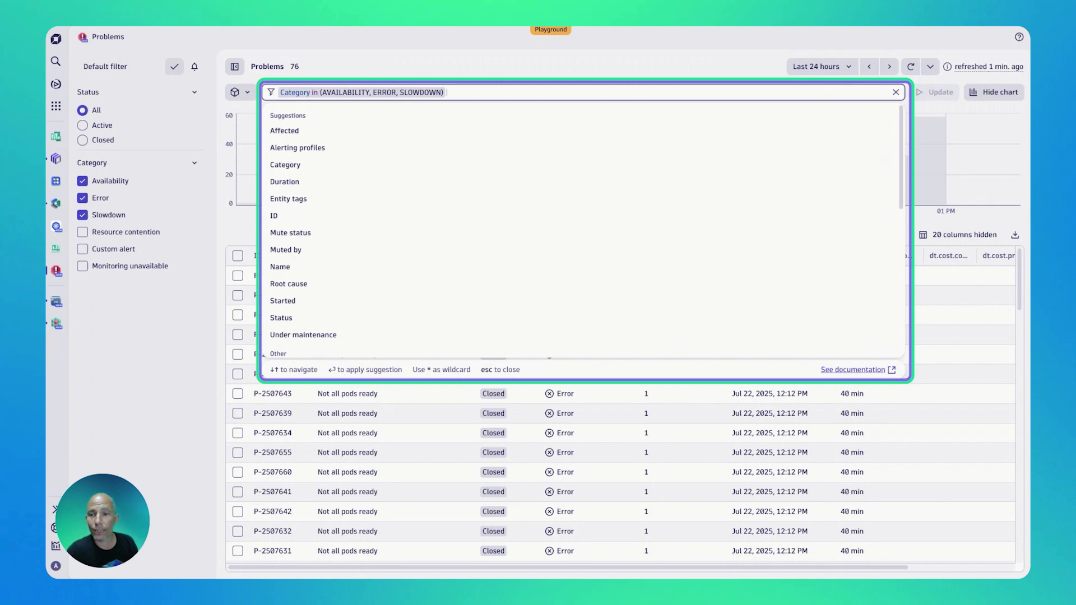
pyautogui.scroll(-1, 438, 239)
pyautogui.scroll(-2, 438, 239)
pyautogui.scroll(-2, 420, 236)
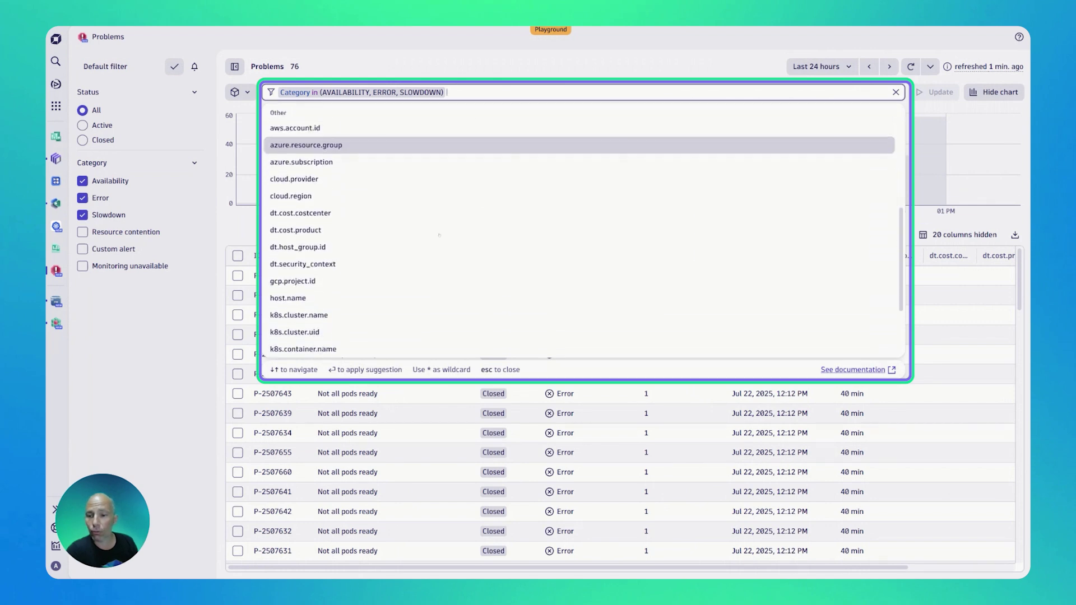
pyautogui.scroll(-2, 403, 231)
pyautogui.scroll(-1, 362, 266)
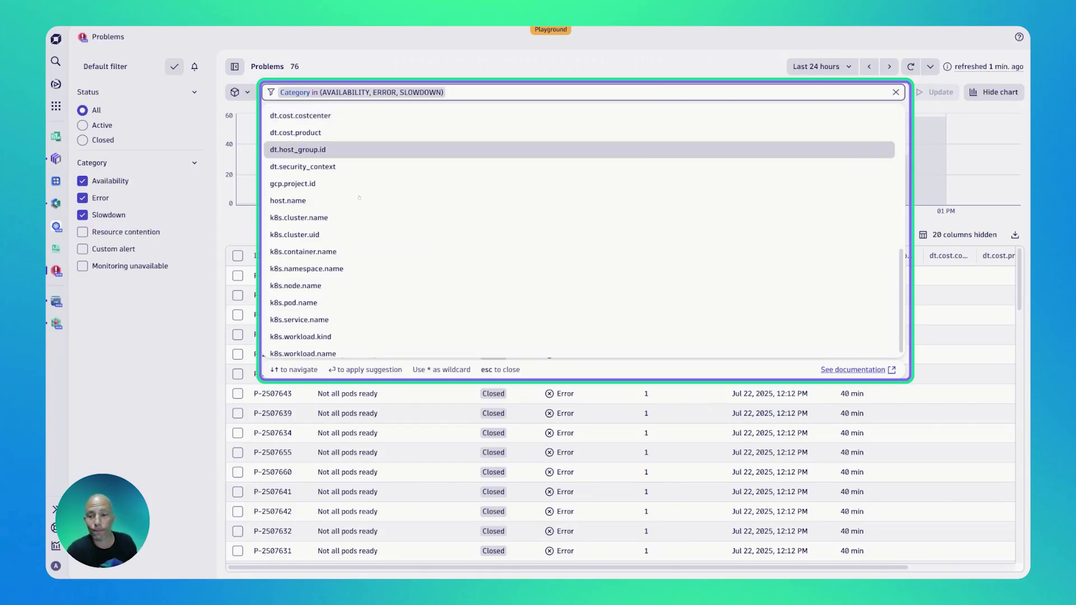
pyautogui.click(311, 269)
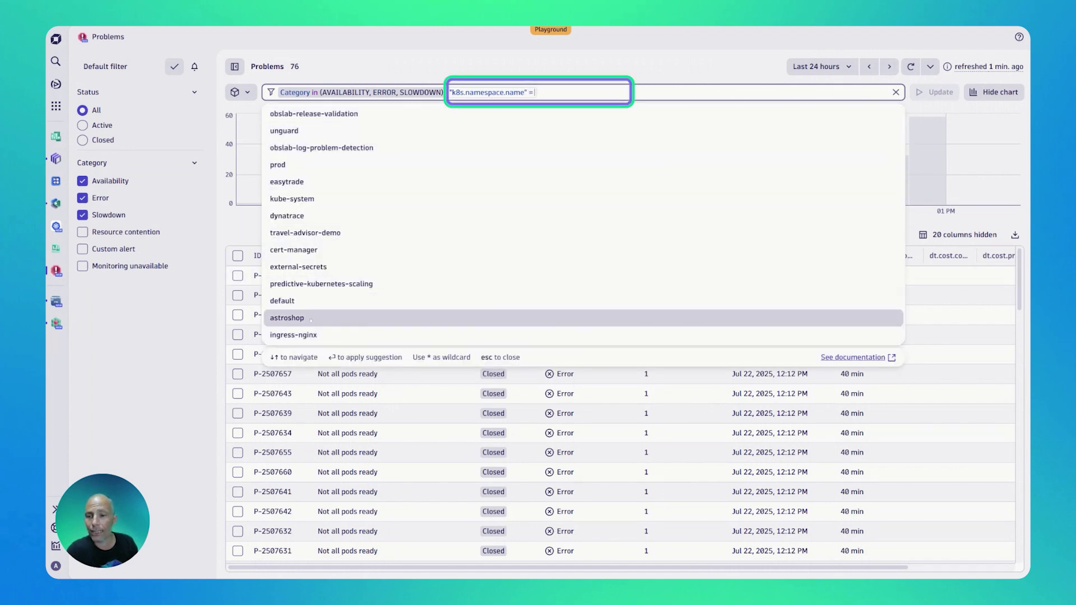
pyautogui.click(286, 318)
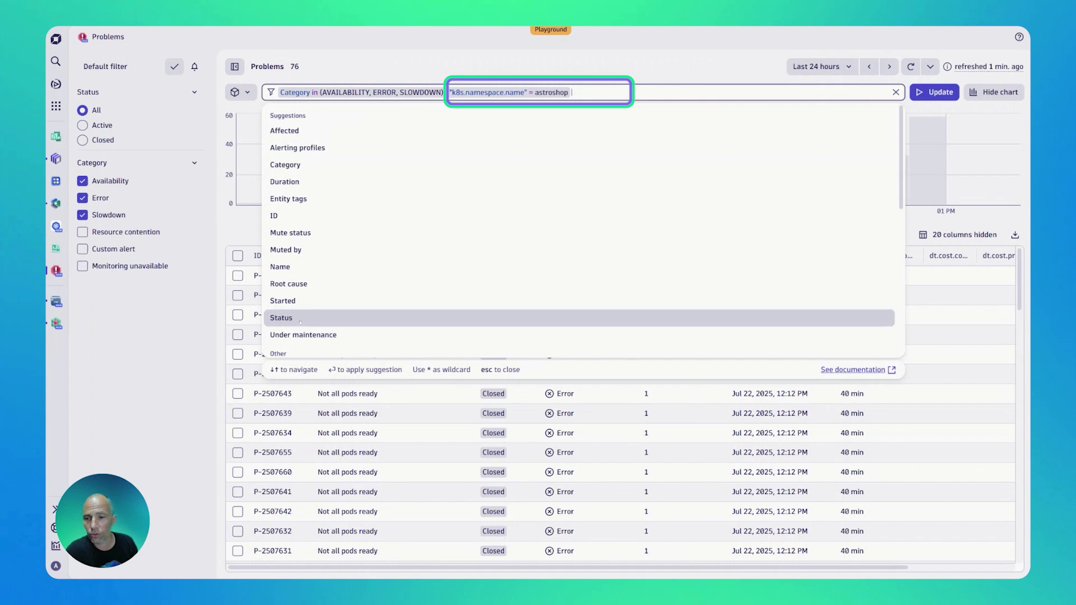
pyautogui.click(670, 79)
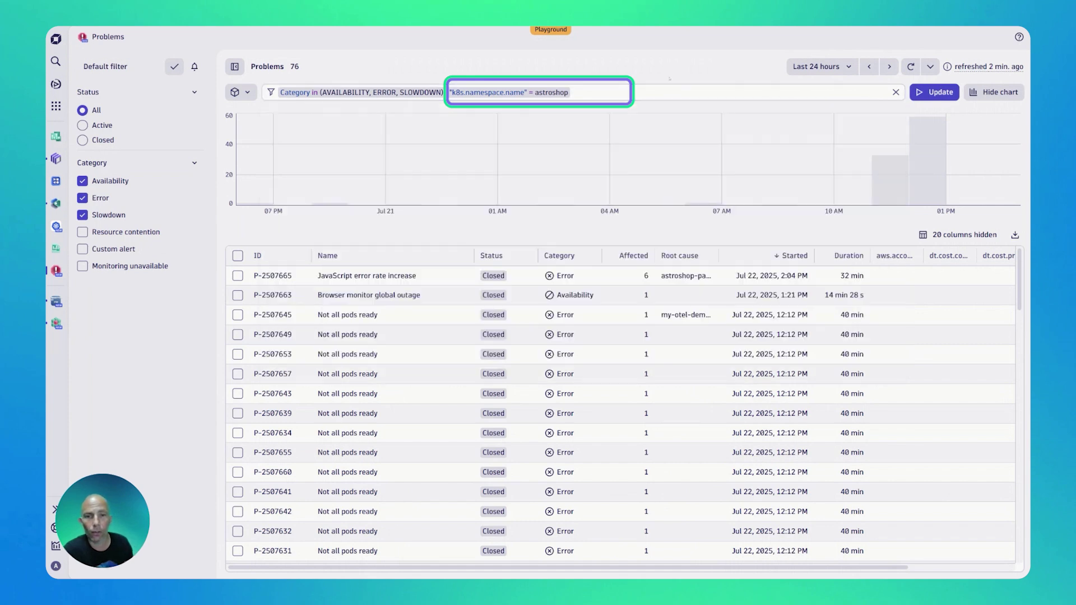
# Step: Apply the astroshop namespace filter and check its notification settings
pyautogui.click(934, 91)
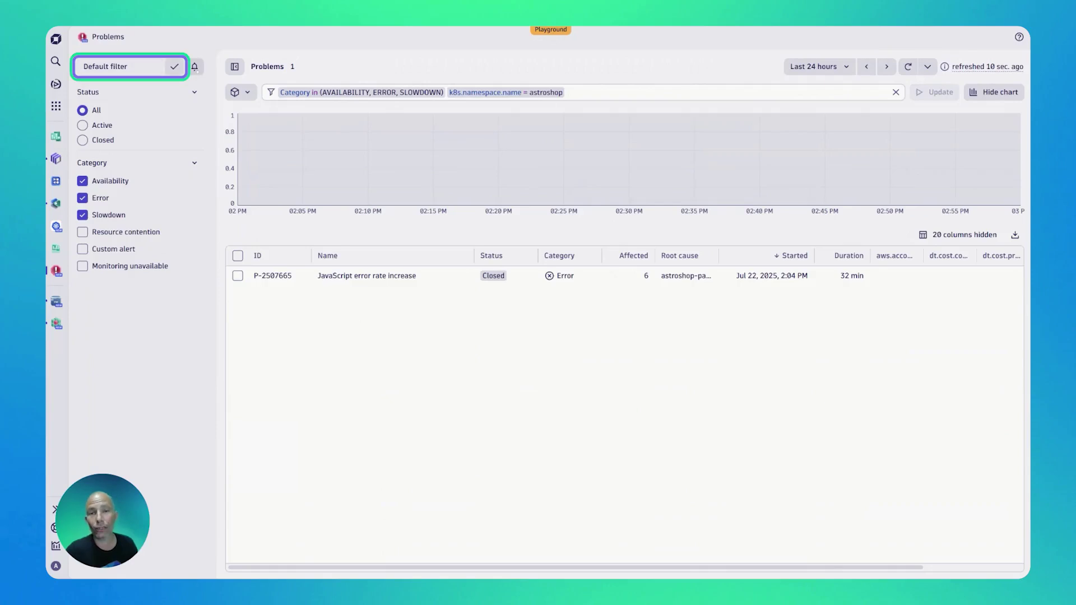
pyautogui.click(196, 68)
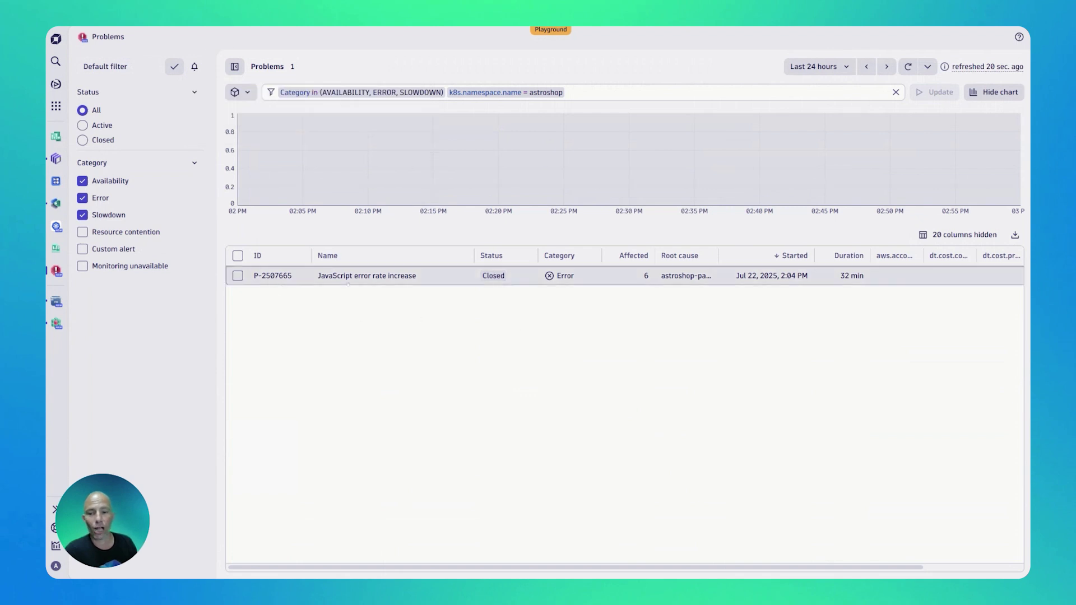
# Step: Have Davis CoPilot explain problem P-2507665, then close its answer
pyautogui.click(238, 276)
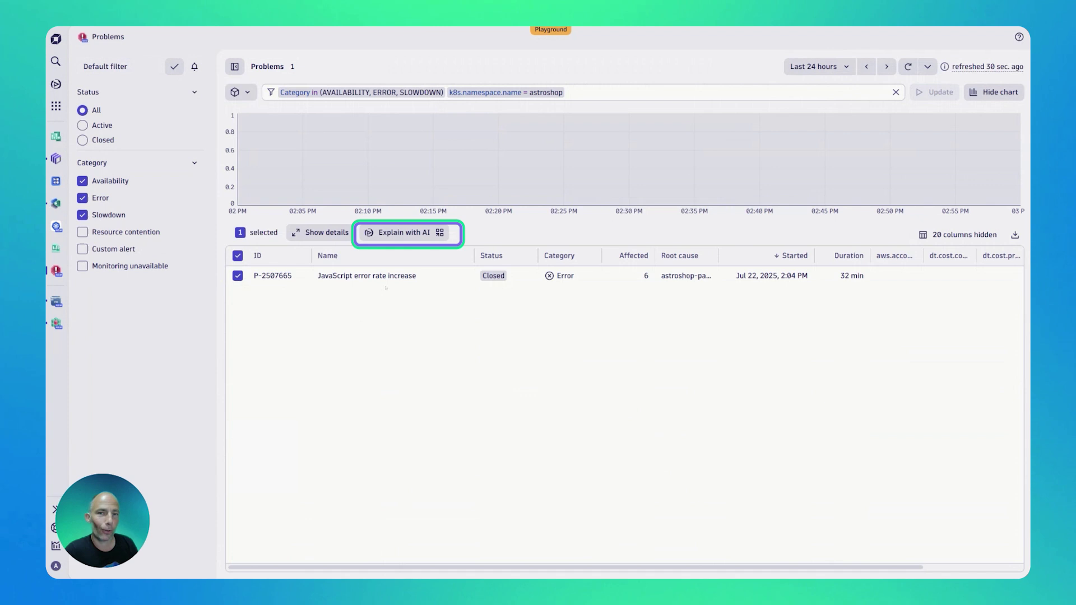
pyautogui.click(399, 233)
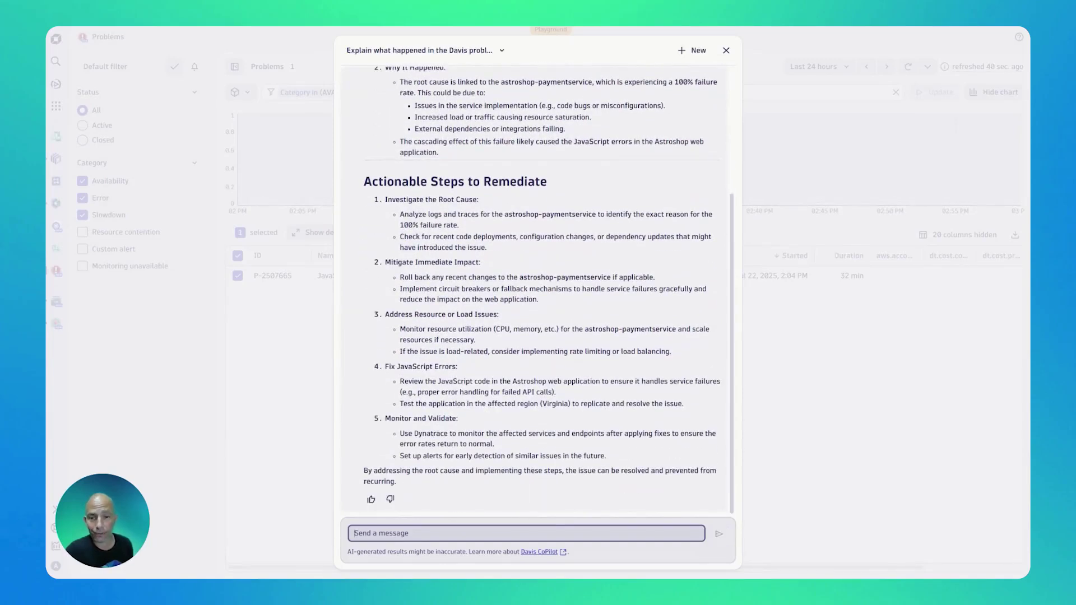
pyautogui.scroll(3, 530, 260)
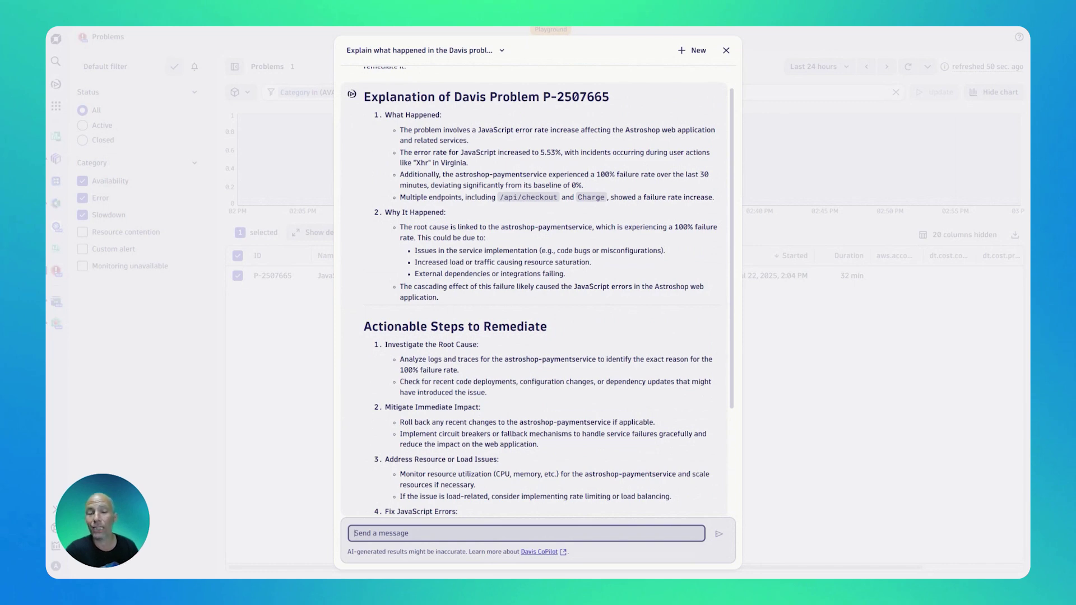
pyautogui.scroll(-3, 539, 291)
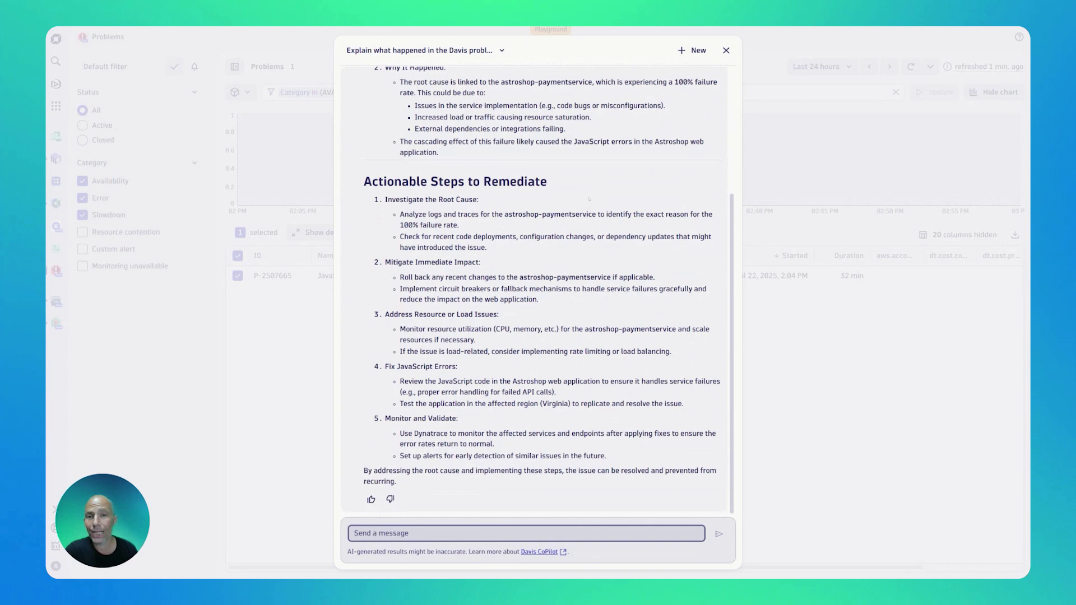
pyautogui.click(725, 50)
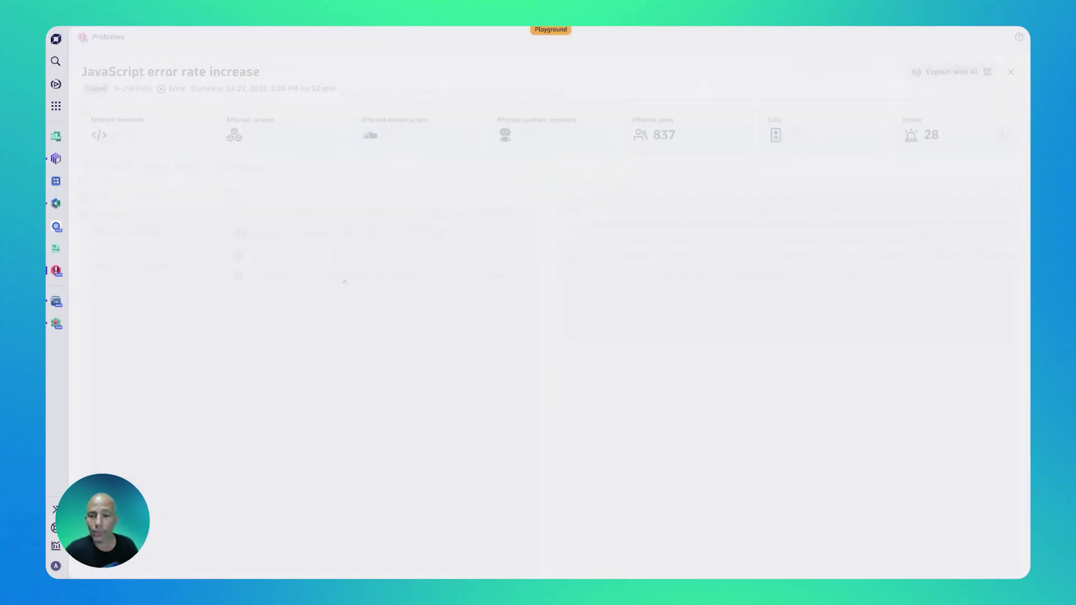
pyautogui.scroll(-1, 785, 390)
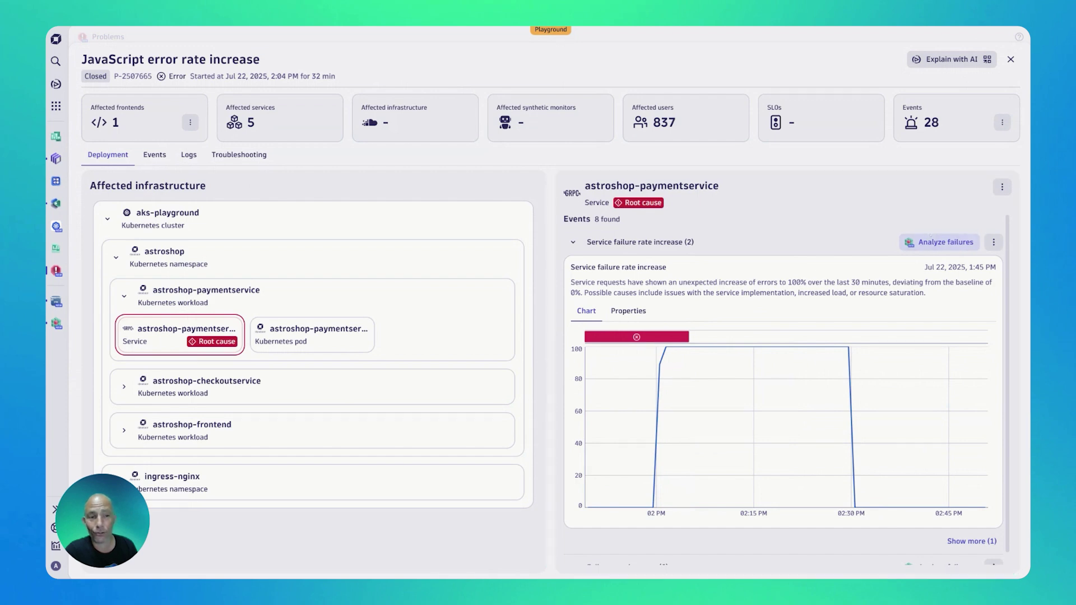
# Step: Open failure analysis for the payment service's Service failure rate increase event
pyautogui.click(992, 243)
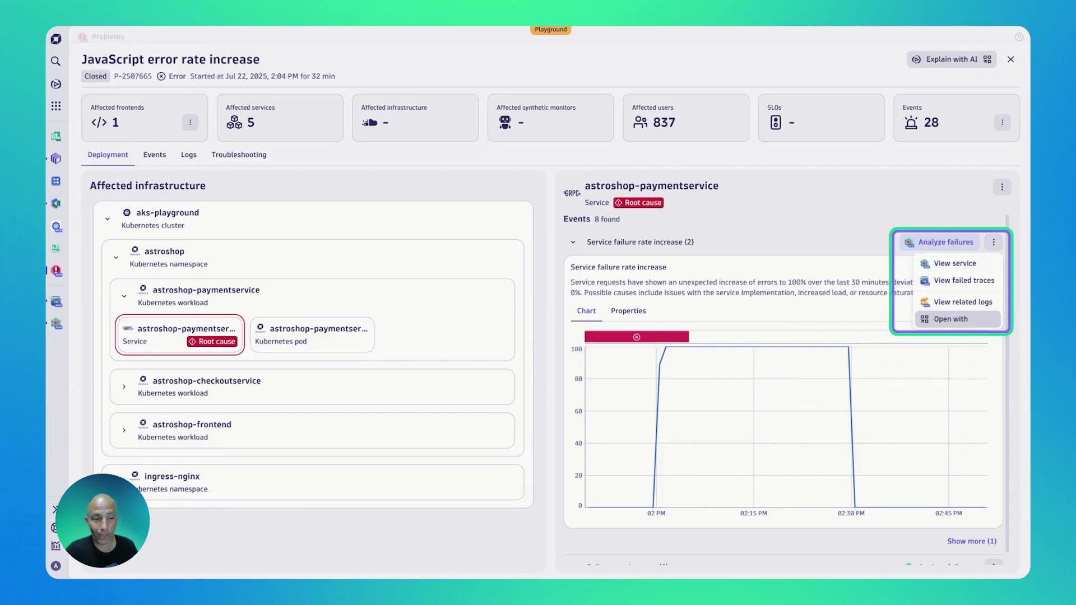
pyautogui.press('Escape')
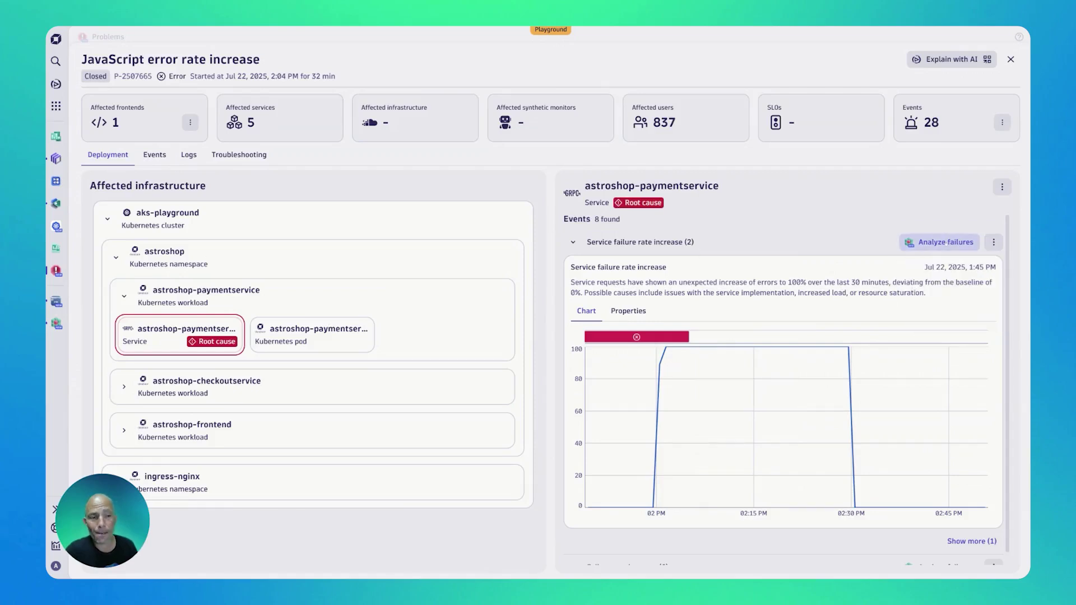
pyautogui.click(946, 245)
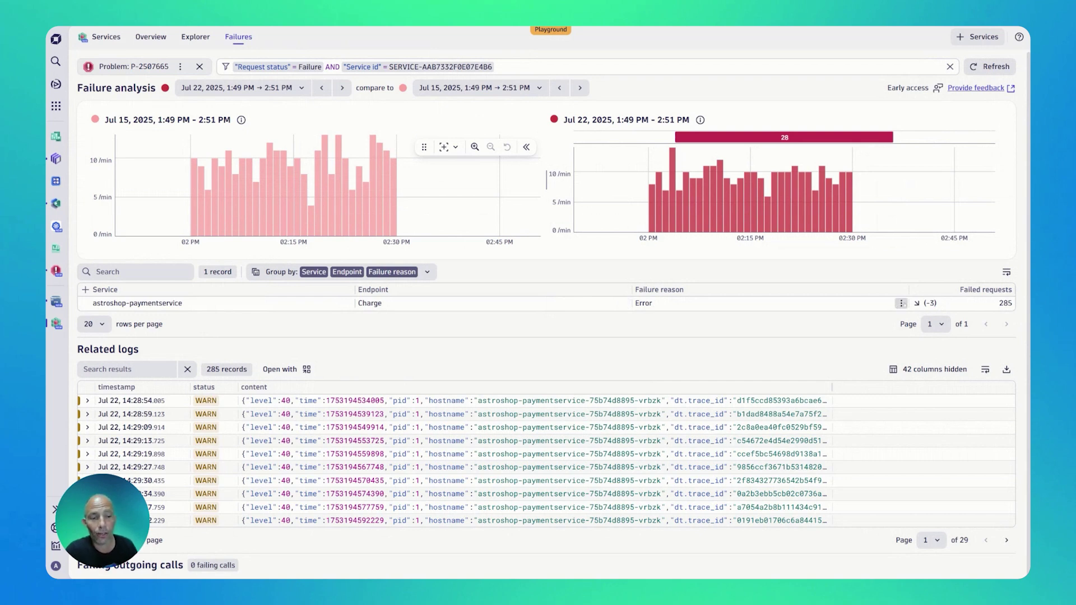
# Step: Check the Charge endpoint row's actions, then show the actions for problem P-2507665
pyautogui.click(903, 303)
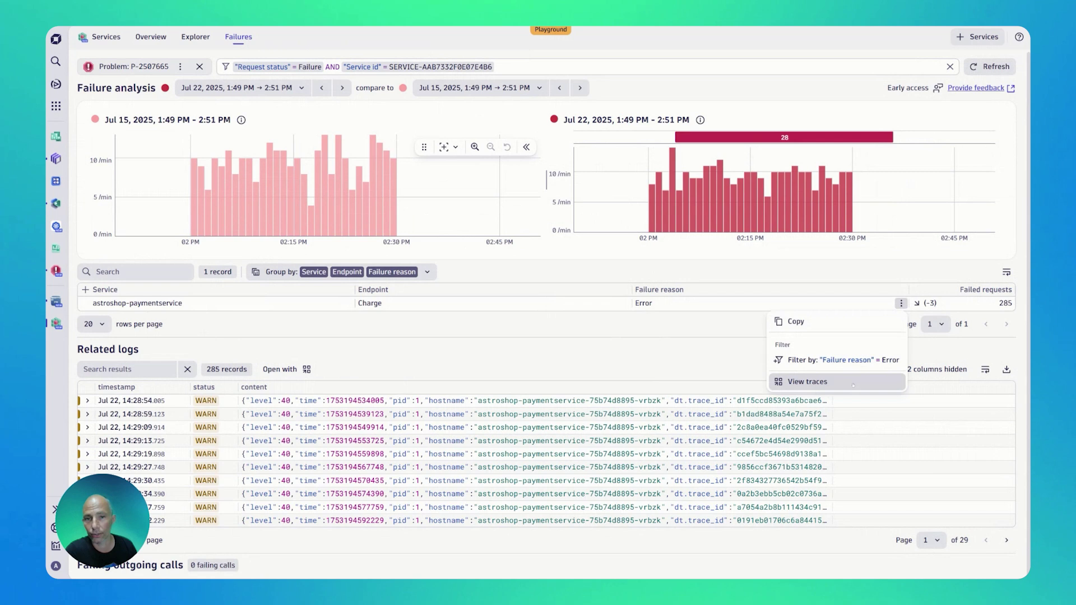
pyautogui.click(639, 356)
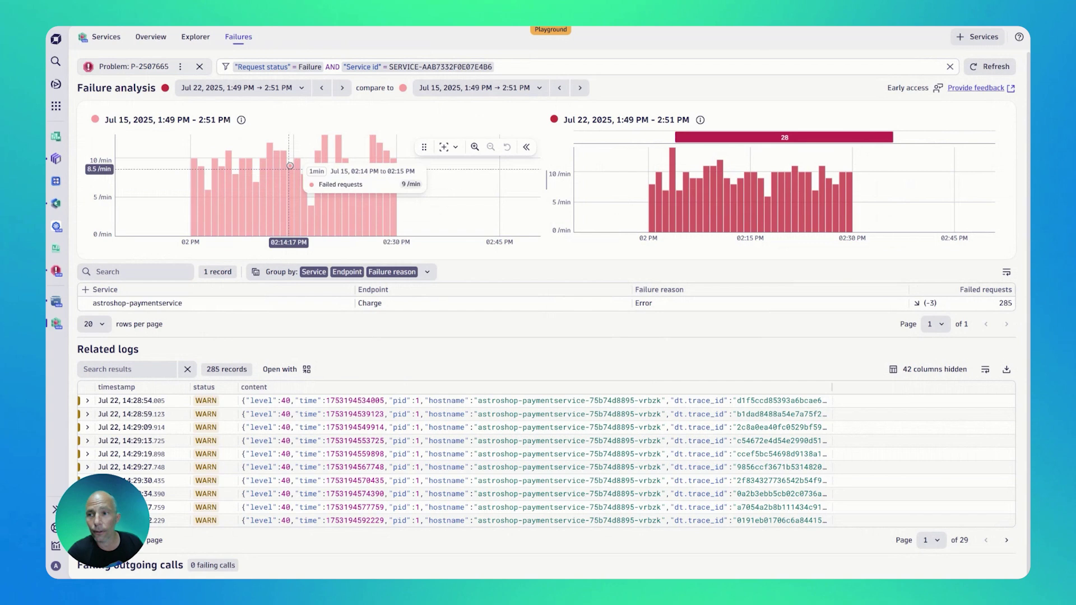
pyautogui.click(180, 66)
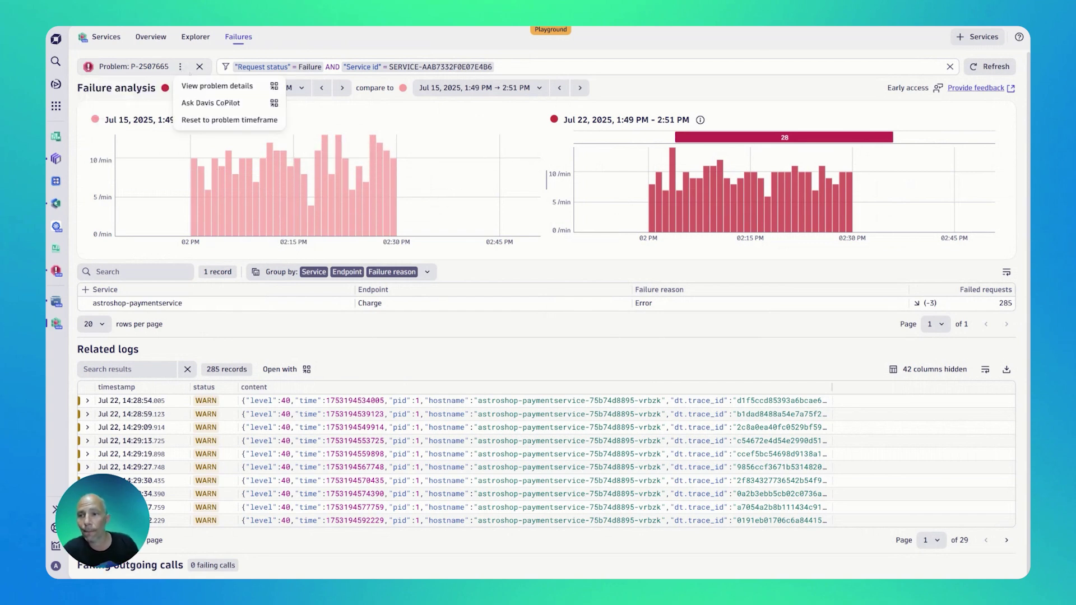
# Step: Reopen P-2507665's details and collapse the Service failure rate increase event
pyautogui.click(218, 86)
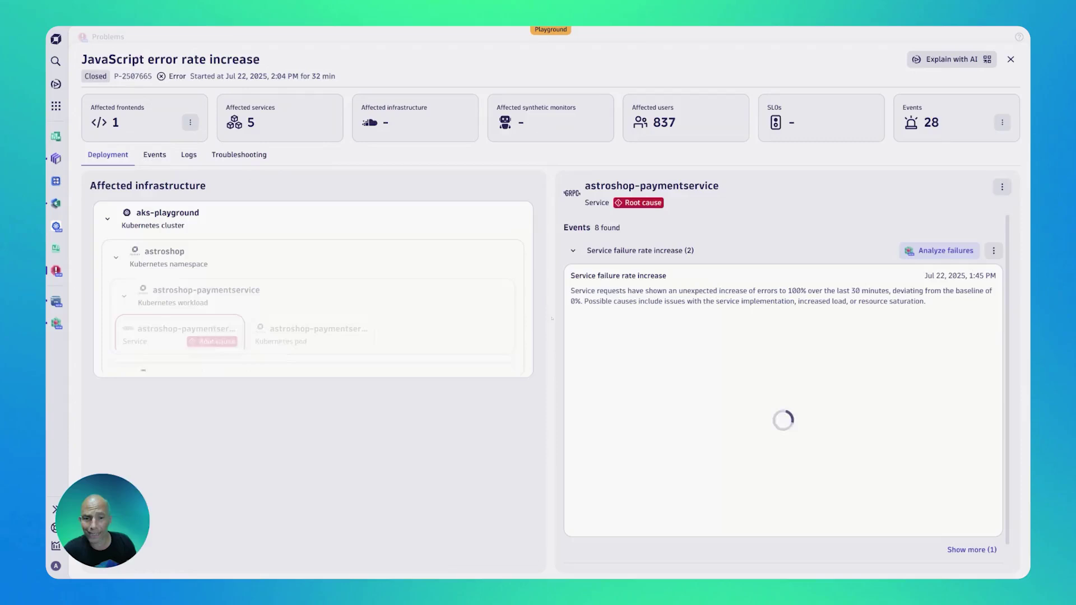
pyautogui.scroll(-1, 784, 392)
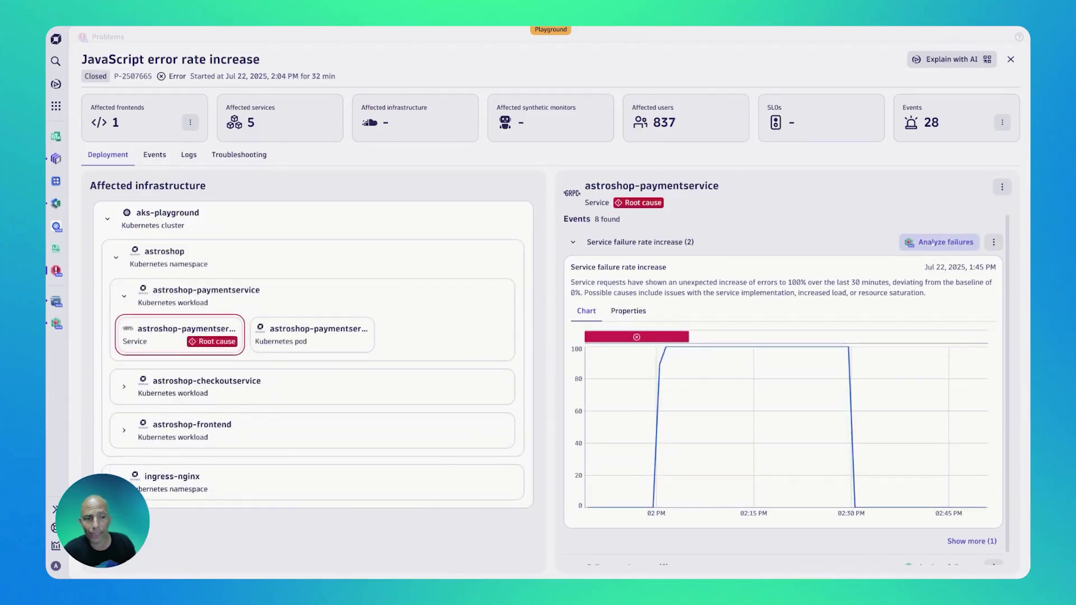
pyautogui.click(995, 243)
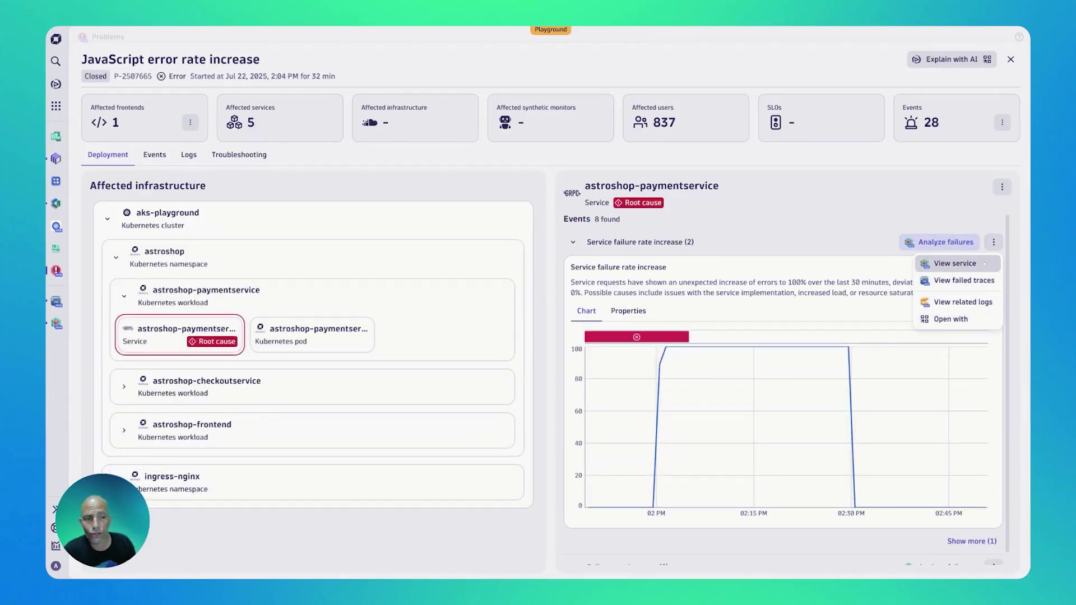
pyautogui.click(693, 218)
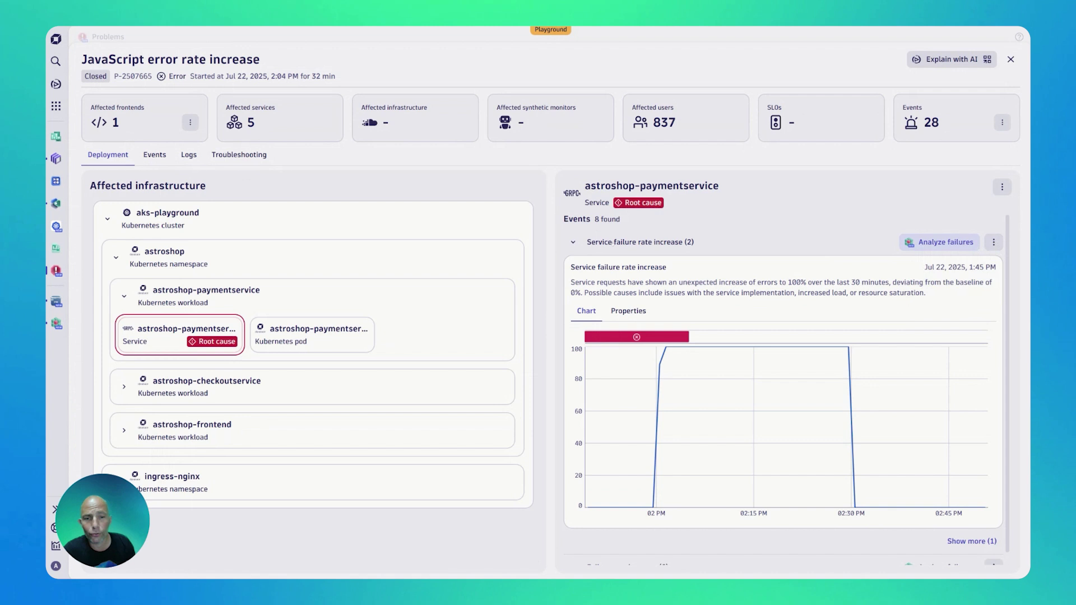
pyautogui.click(573, 242)
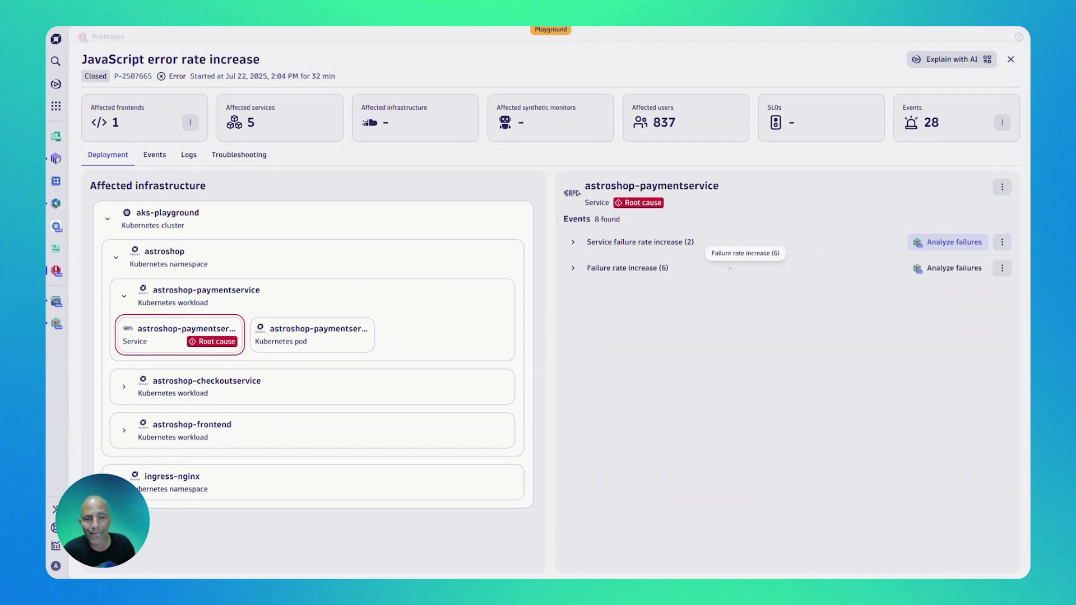
pyautogui.click(1002, 267)
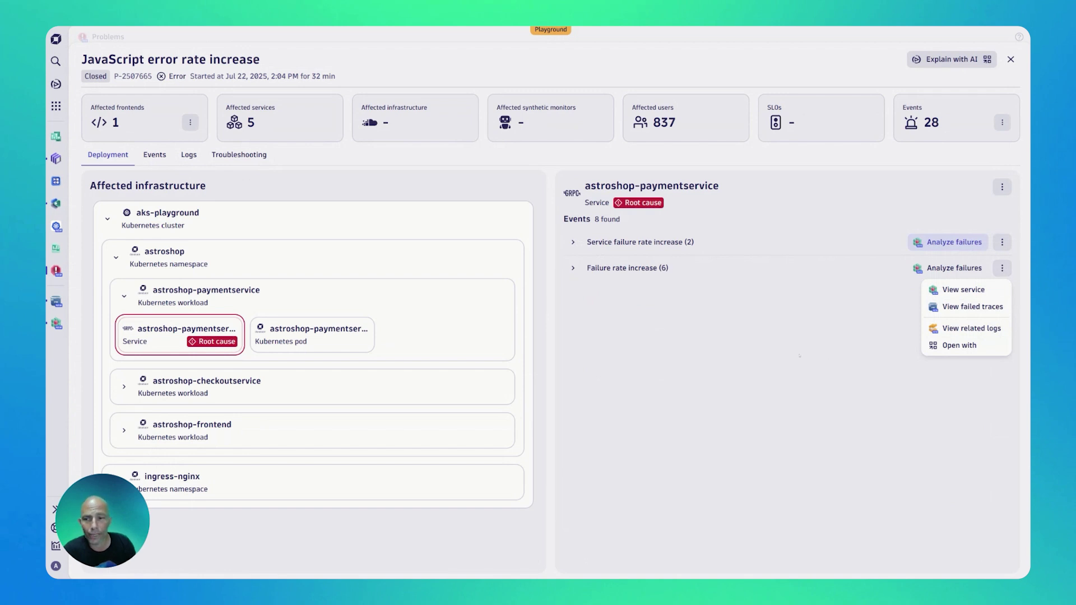
pyautogui.click(799, 355)
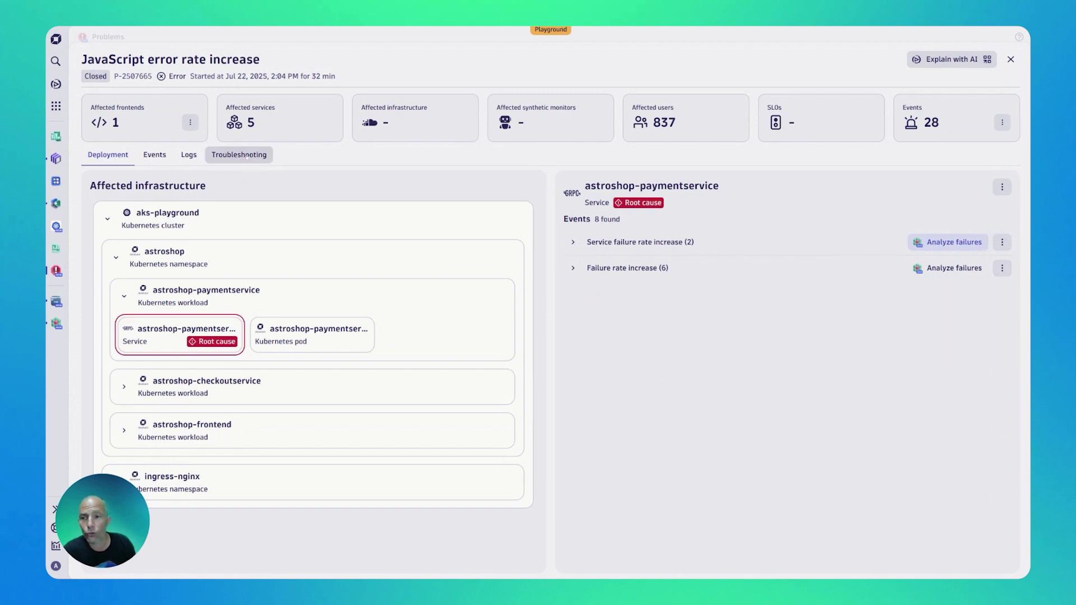
# Step: Show the Troubleshooting tab with the [TSG] JavaScript error rate increase notebook
pyautogui.click(239, 155)
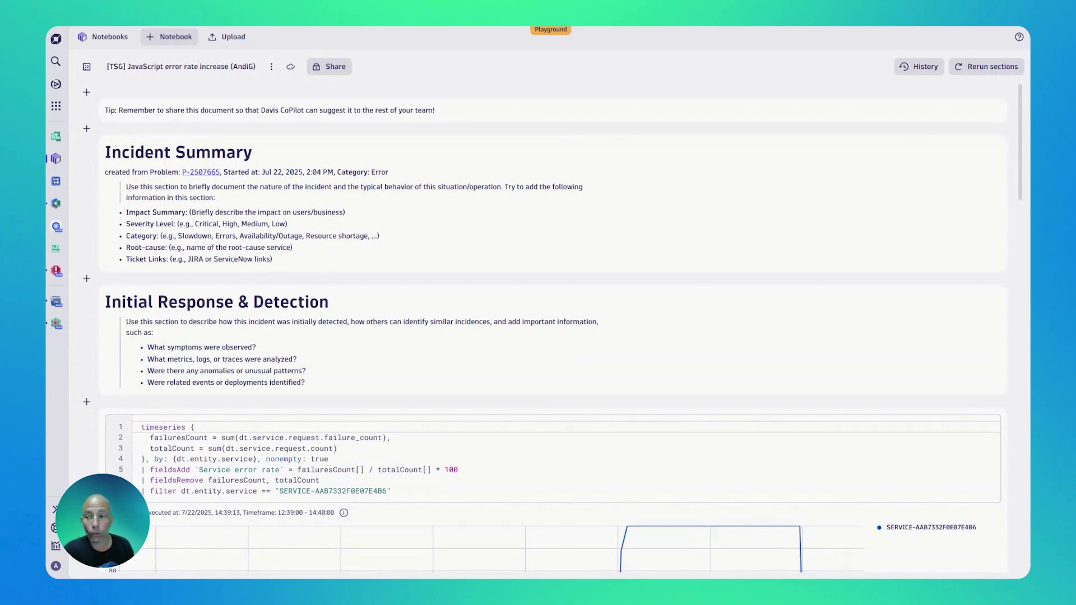
pyautogui.click(55, 270)
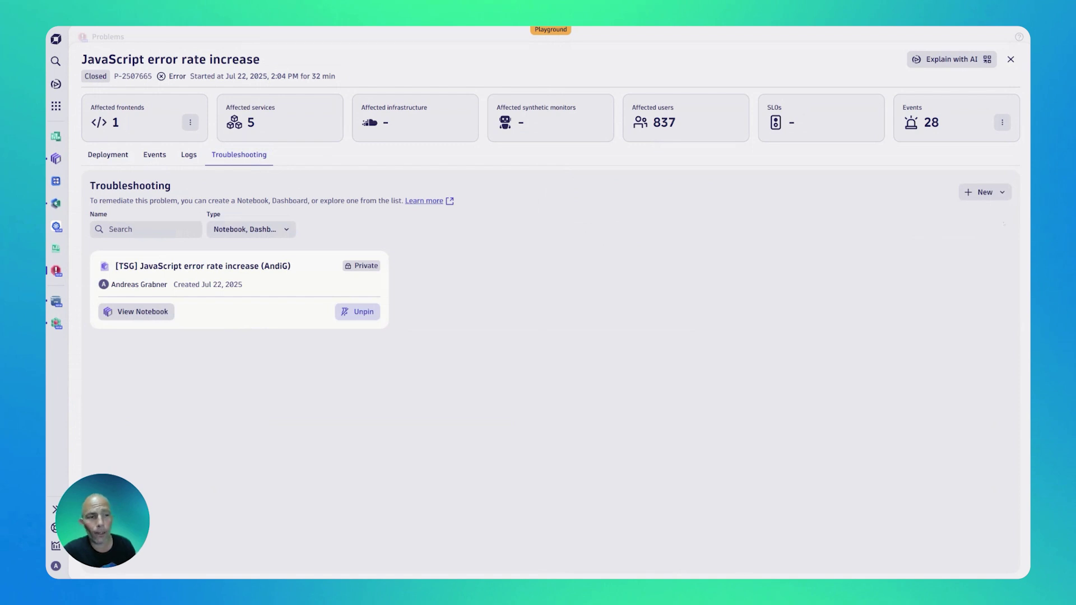
# Step: Create a new notebook for the JavaScript error rate problem, open it, and highlight its sharing tip
pyautogui.click(979, 191)
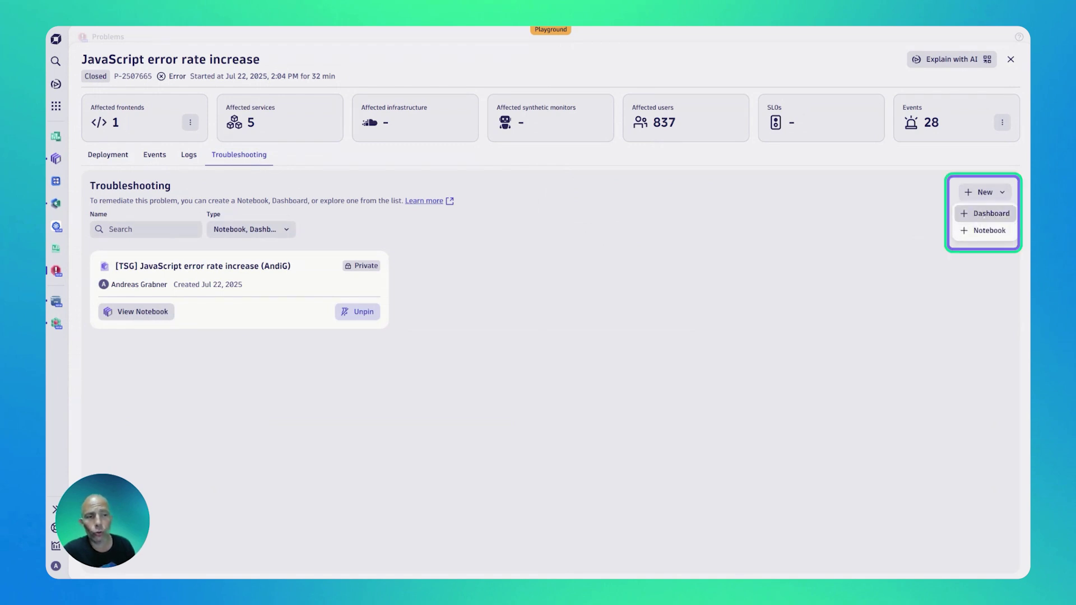
pyautogui.click(987, 231)
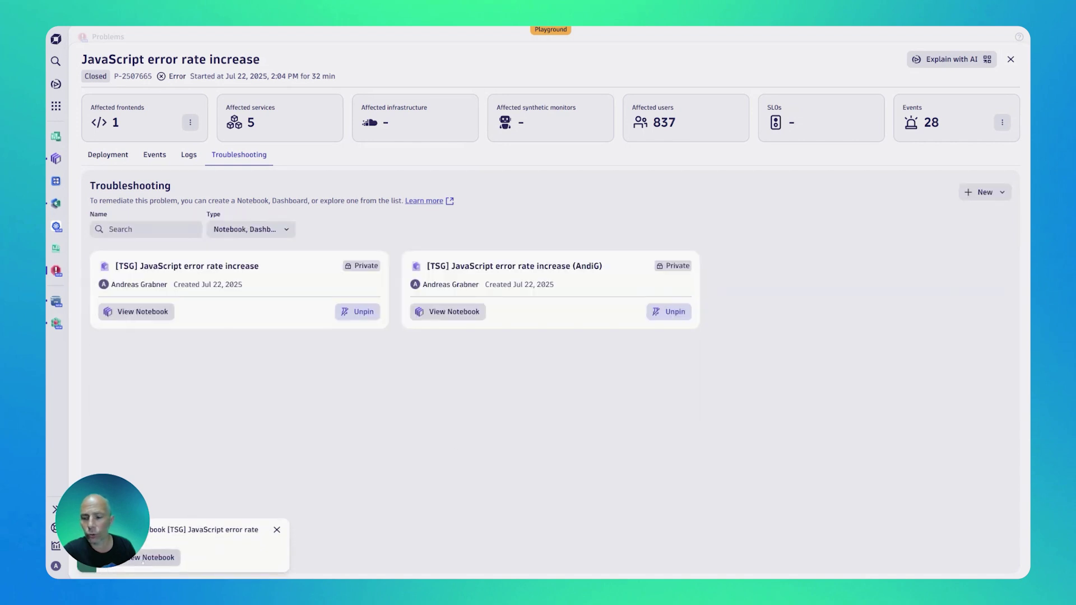
pyautogui.click(150, 557)
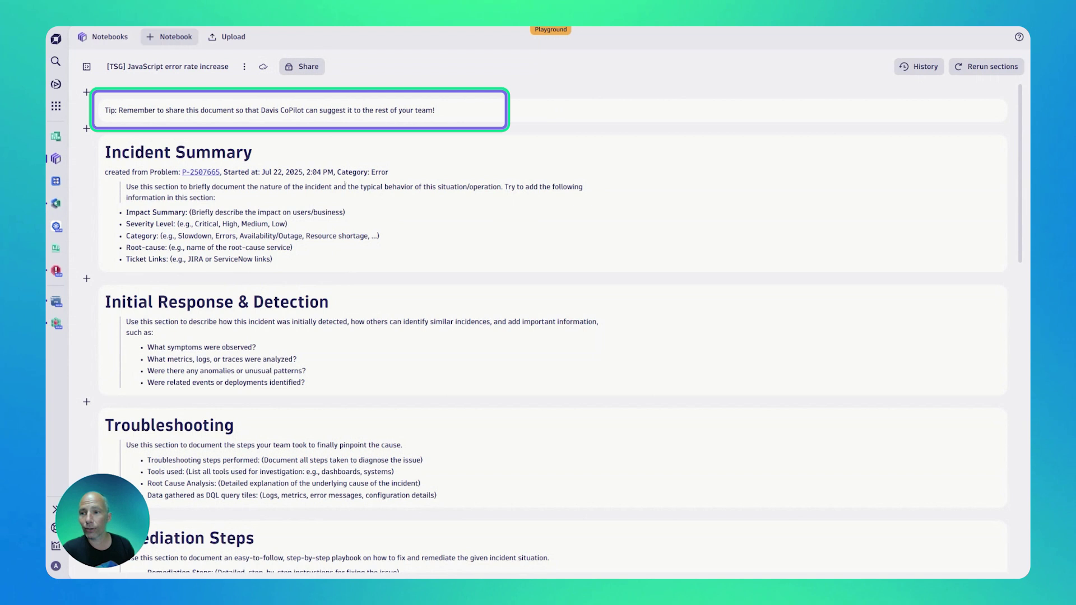
pyautogui.moveTo(115, 110); pyautogui.dragTo(434, 110)
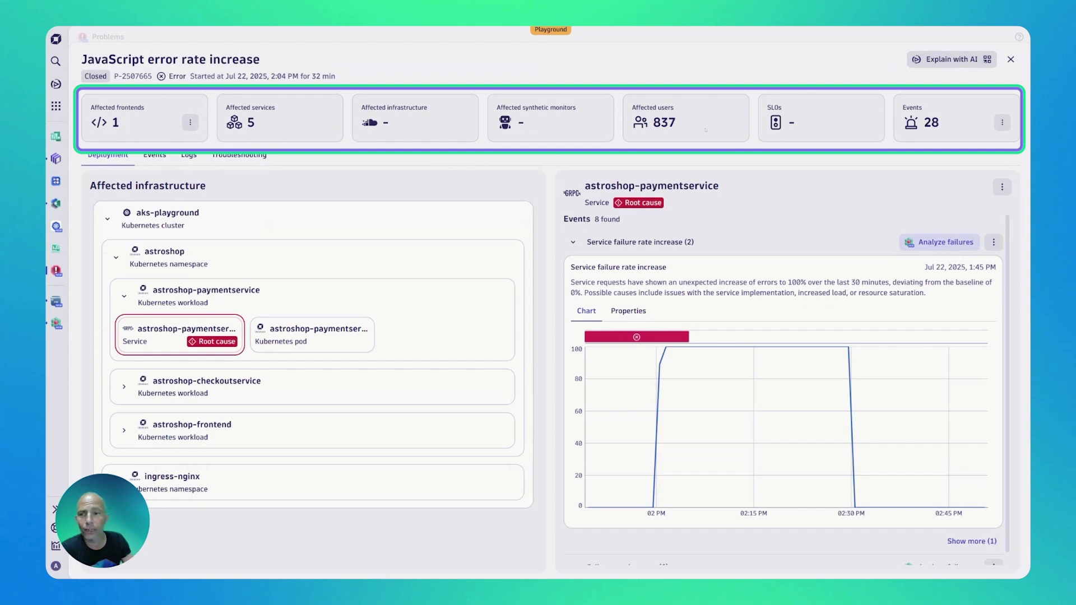
# Step: Show the Troubleshooting then Logs views, highlighting the Recommended queries heading beside the 39,017-record chart
pyautogui.click(239, 155)
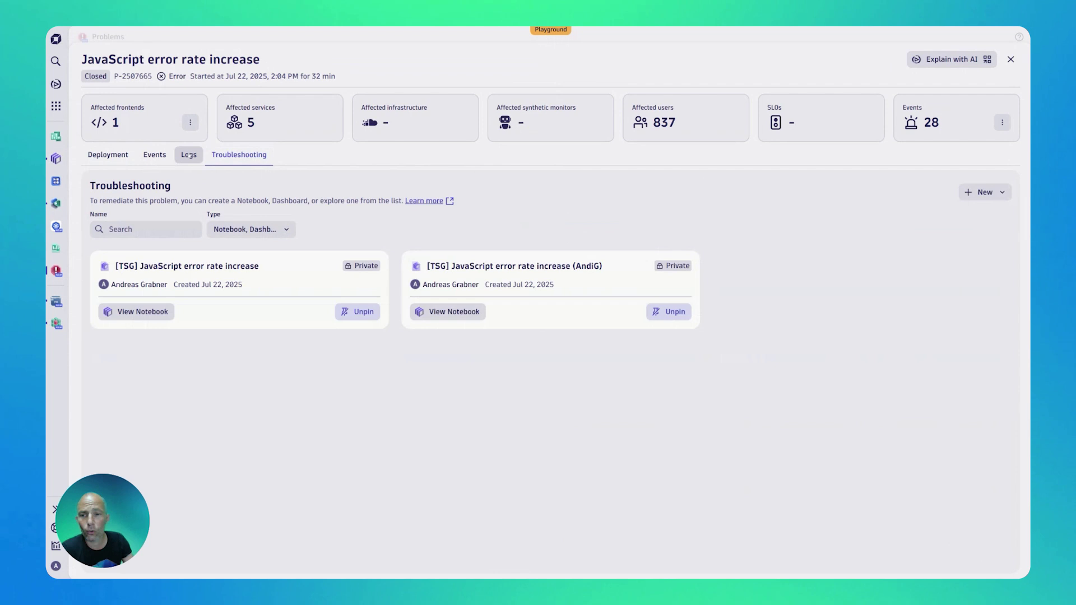
pyautogui.click(190, 156)
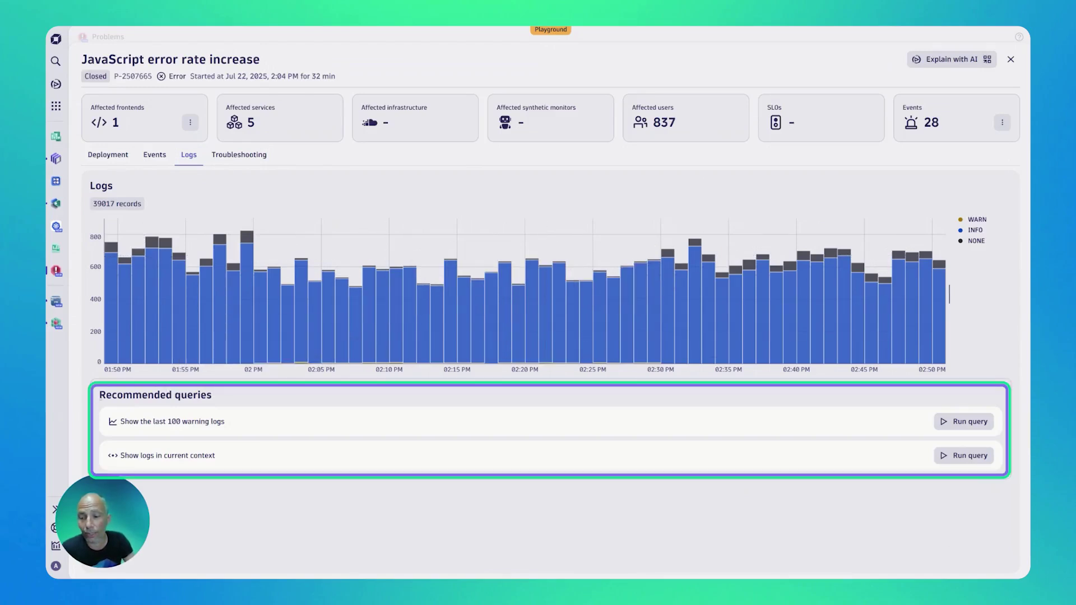
pyautogui.moveTo(99, 394); pyautogui.dragTo(207, 394)
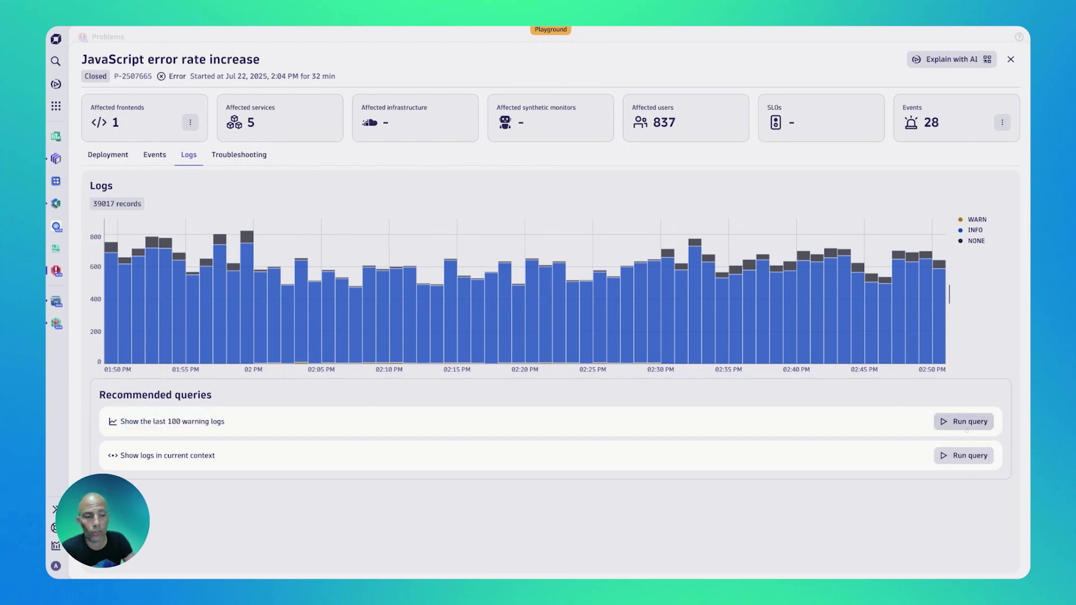
pyautogui.click(965, 422)
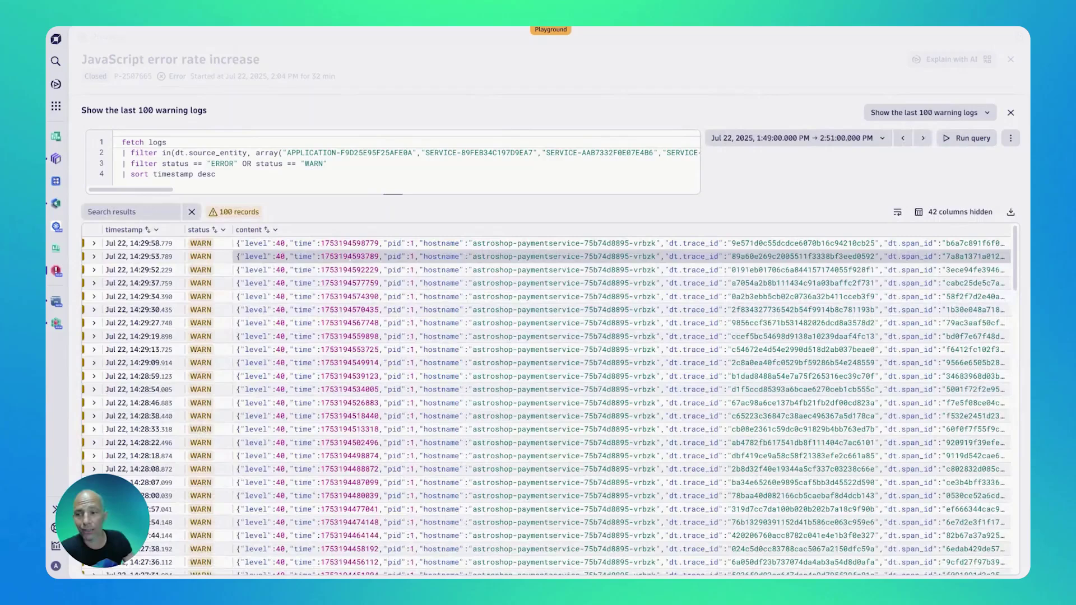
pyautogui.click(94, 243)
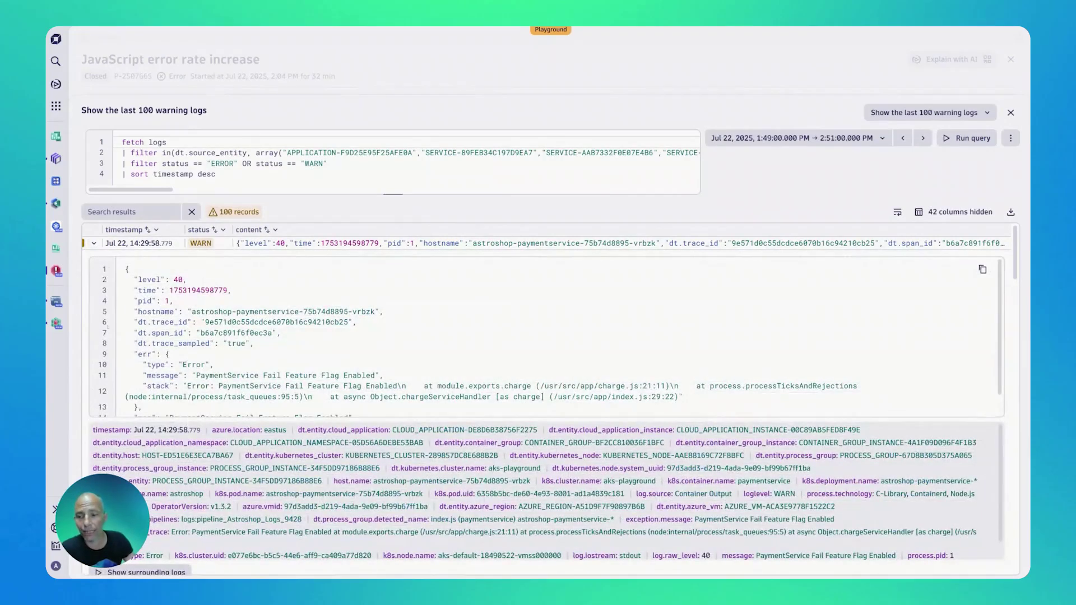
pyautogui.scroll(-1, 91, 336)
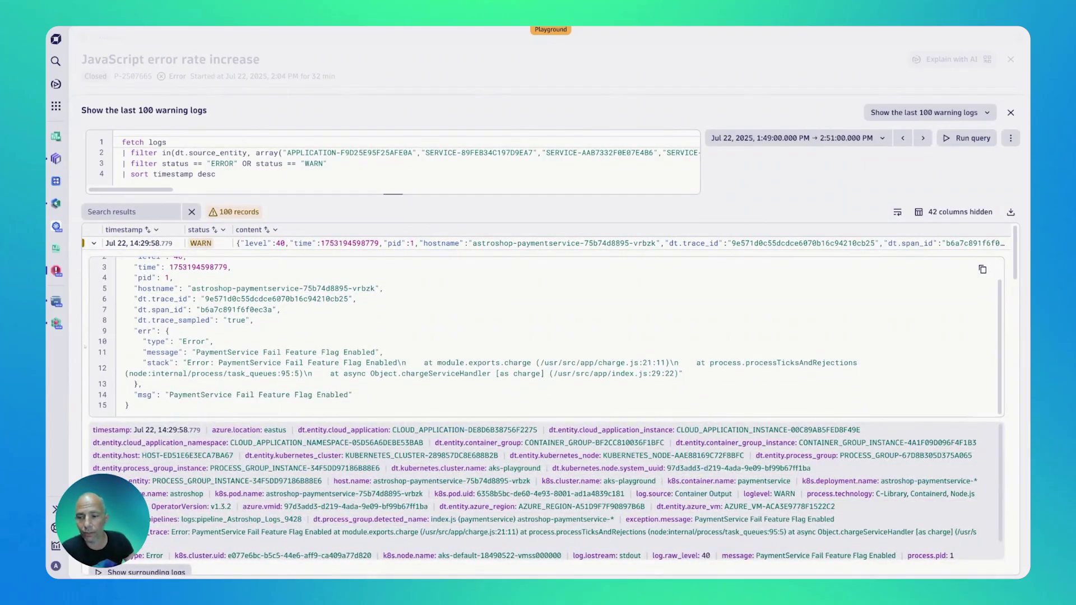
pyautogui.scroll(-3, 547, 446)
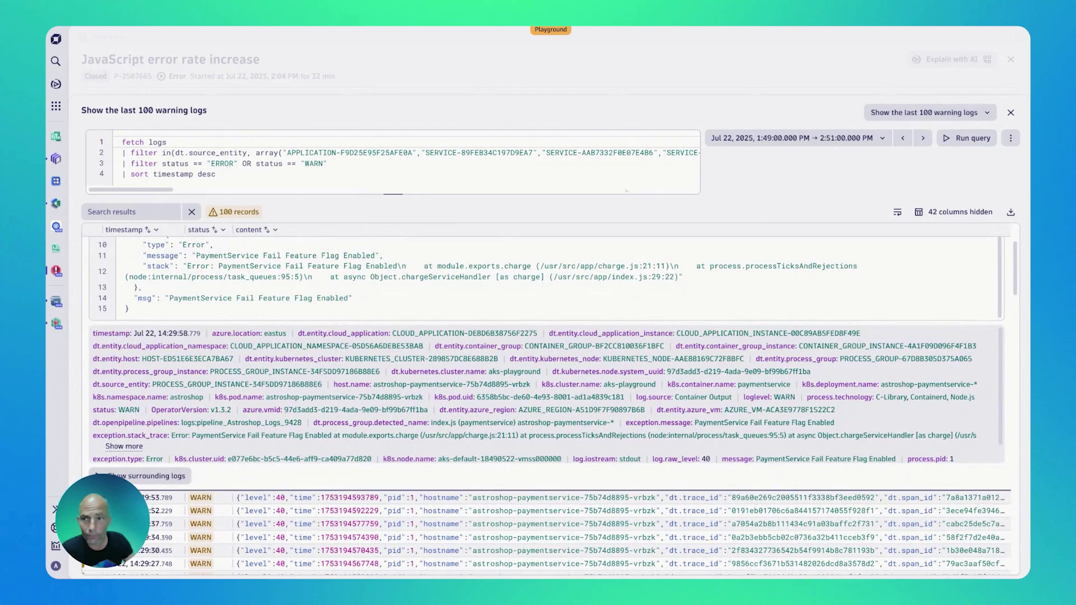
pyautogui.click(1011, 112)
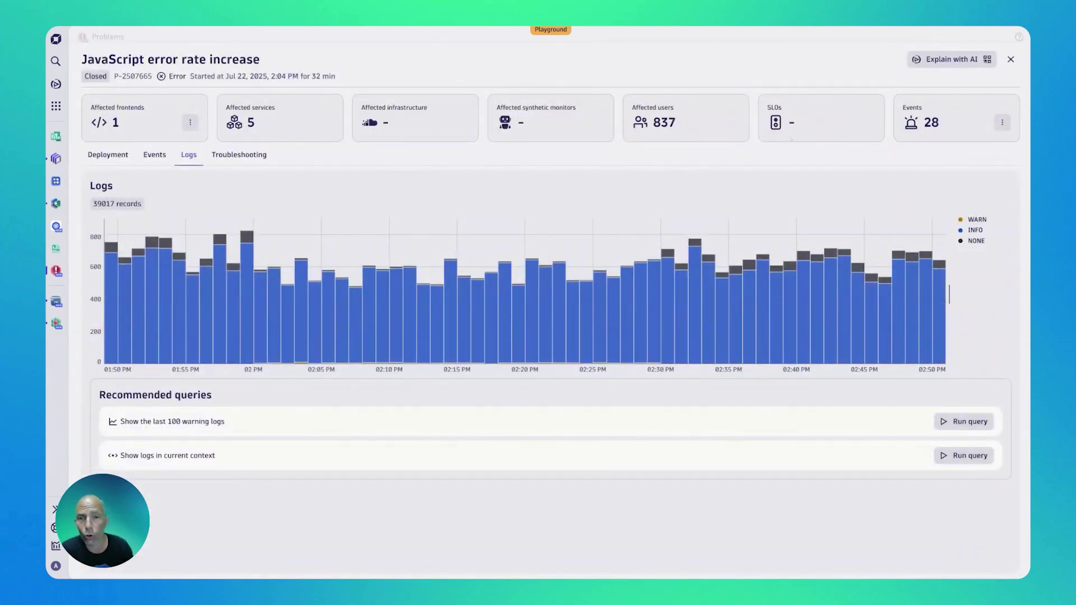
pyautogui.click(950, 60)
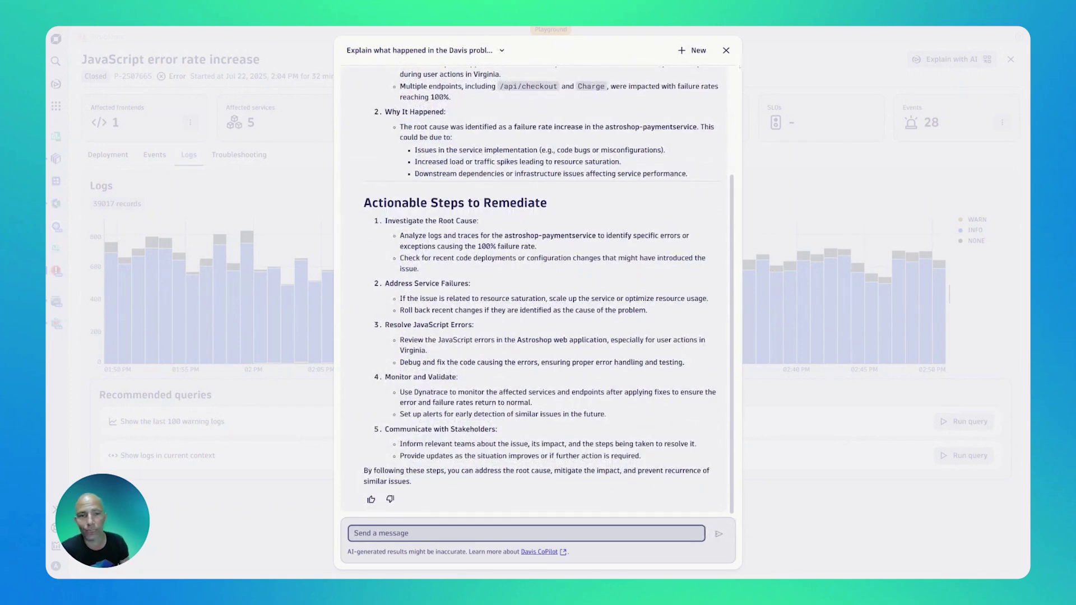
pyautogui.click(726, 49)
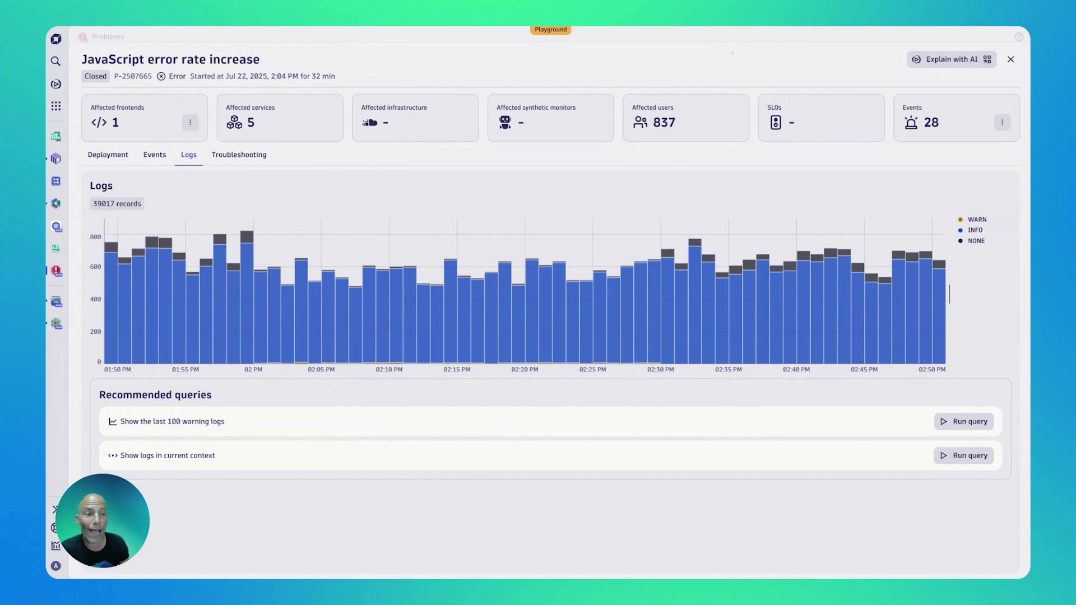
# Step: Close the P-2507665 problem details to go back to the Problems list
pyautogui.click(1010, 59)
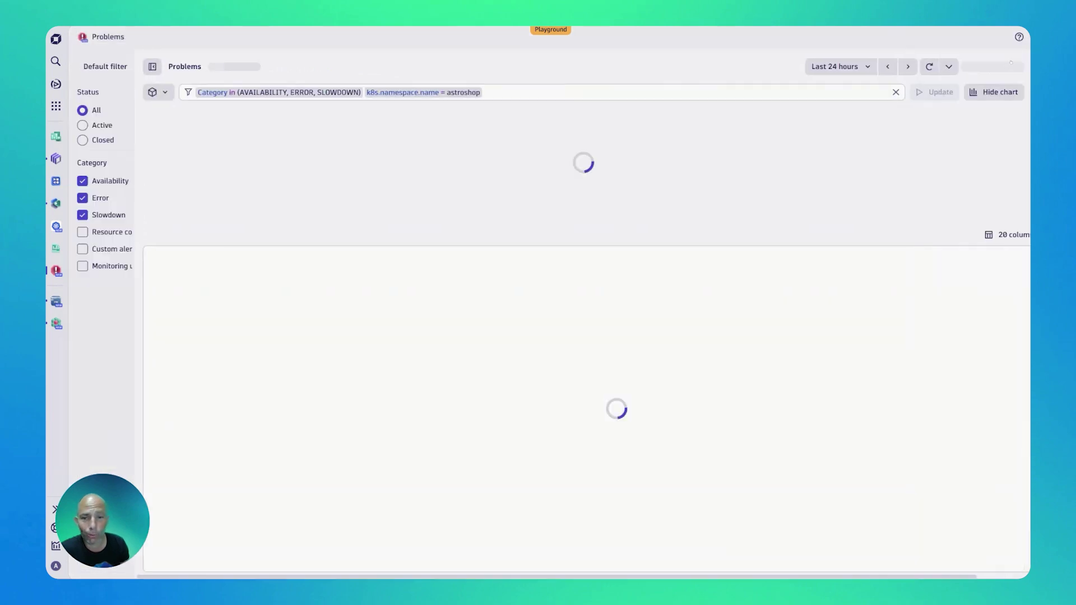